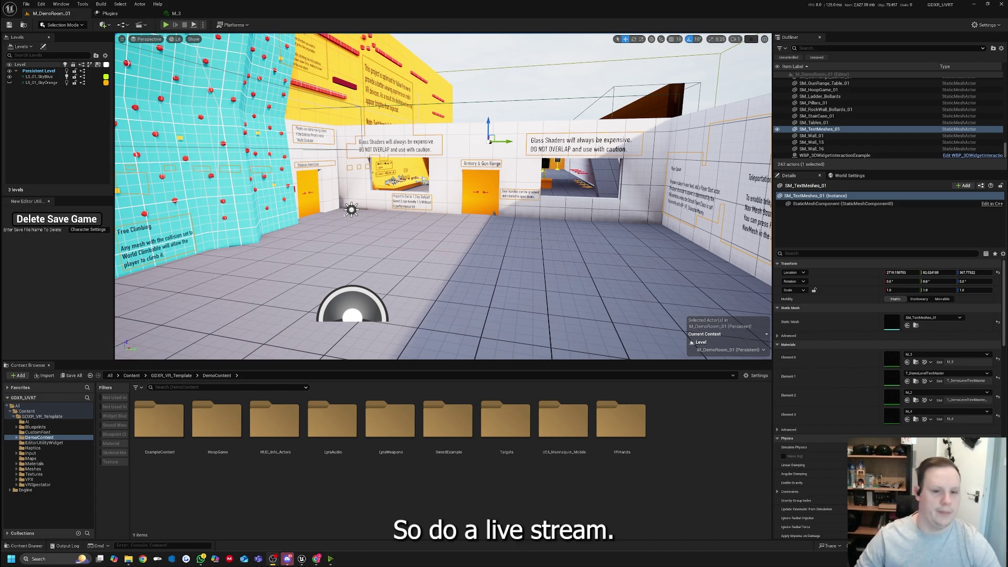
# Reposition the view over the demo room and close the M_3 editor tab.
pyautogui.moveTo(443, 197); pyautogui.dragTo(443, 197, button='right')
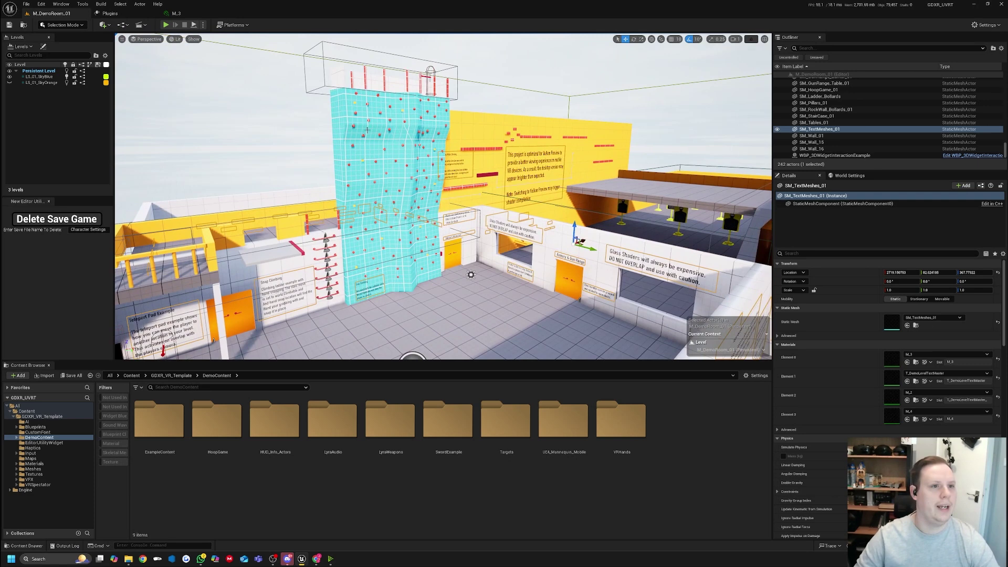
pyautogui.click(225, 14)
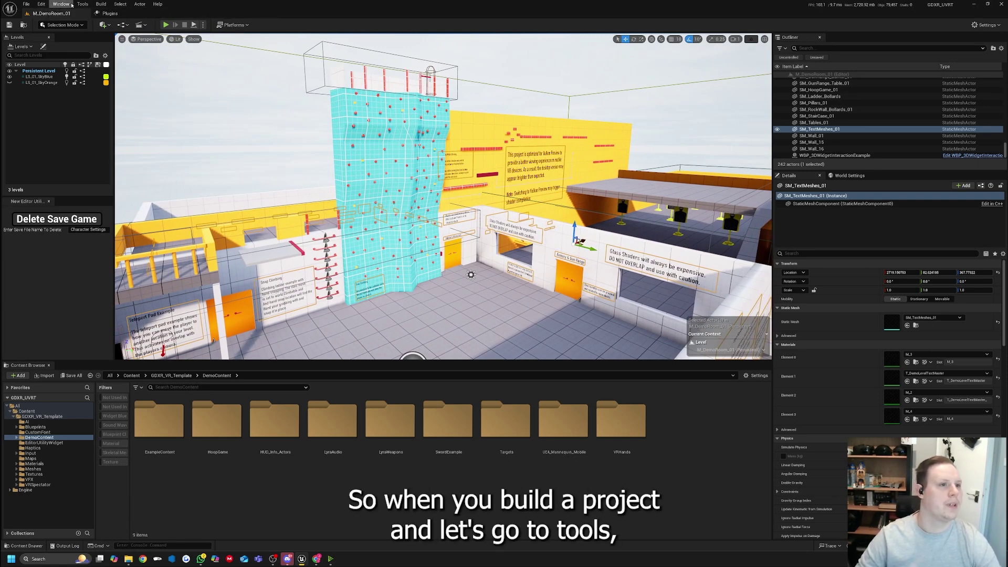
# Open Device Profiles from the Tools > Platforms menu.
pyautogui.click(100, 4)
pyautogui.moveTo(83, 5)
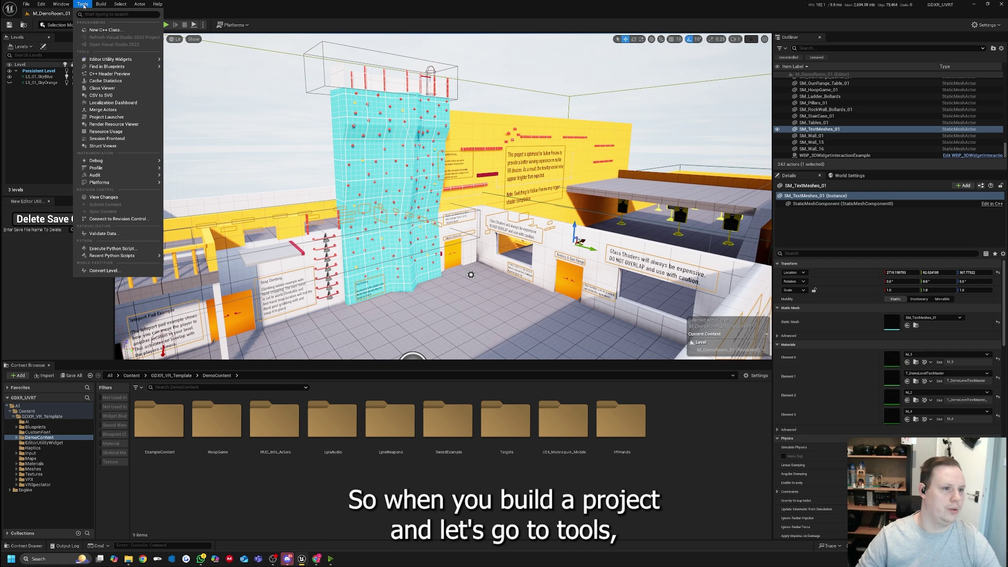
pyautogui.moveTo(107, 184)
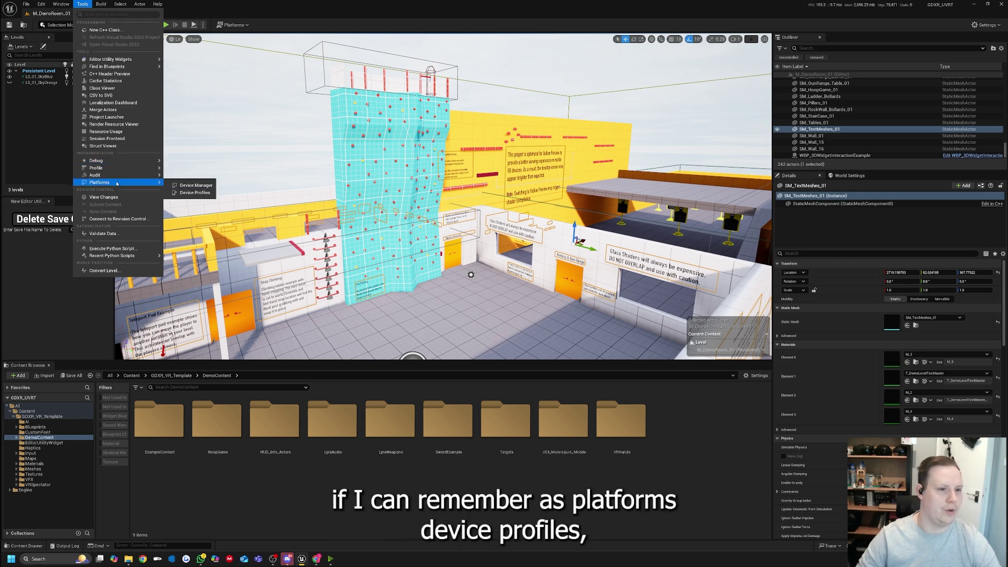
pyautogui.click(195, 193)
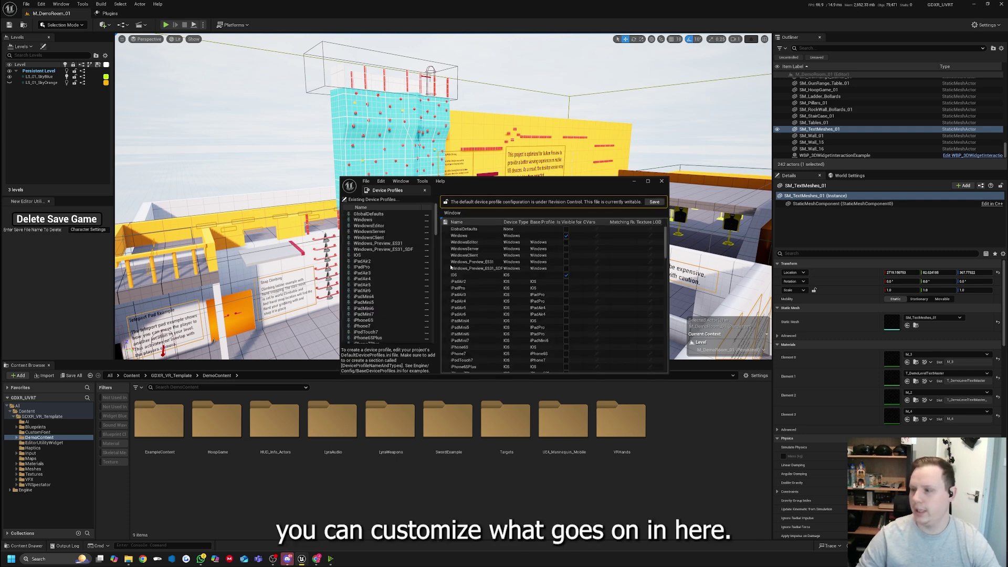
# Move and enlarge the Device Profiles window, then scroll down to the Meta Quest profiles.
pyautogui.moveTo(487, 184); pyautogui.dragTo(374, 57)
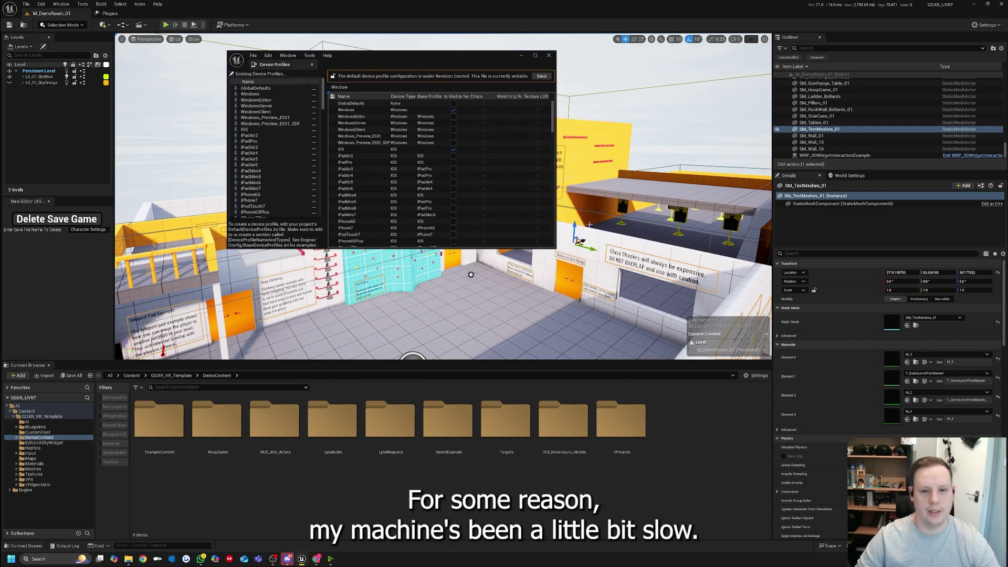
pyautogui.moveTo(554, 248); pyautogui.dragTo(725, 444)
pyautogui.scroll(-10, 288, 258)
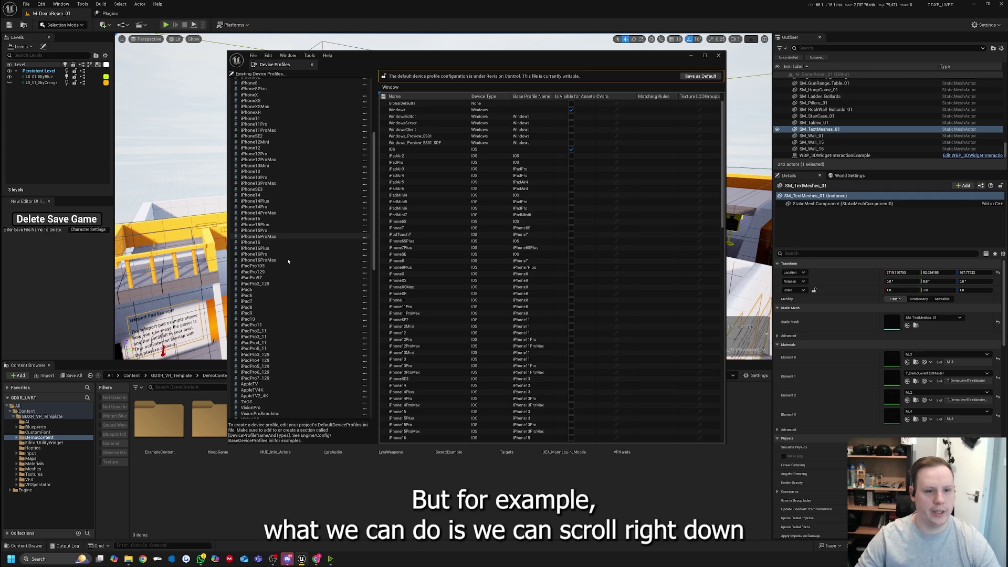
pyautogui.scroll(-10, 287, 260)
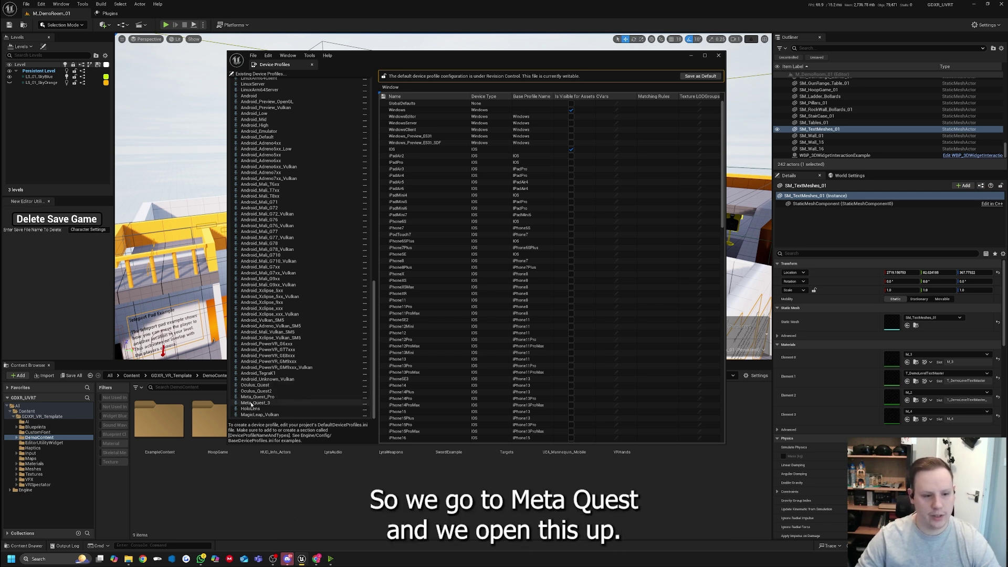
# Inspect the Meta_Quest_3 and Meta_Quest_Pro parent profiles, confirming the Oculus_Quest2 chain, then close the editor.
pyautogui.click(365, 403)
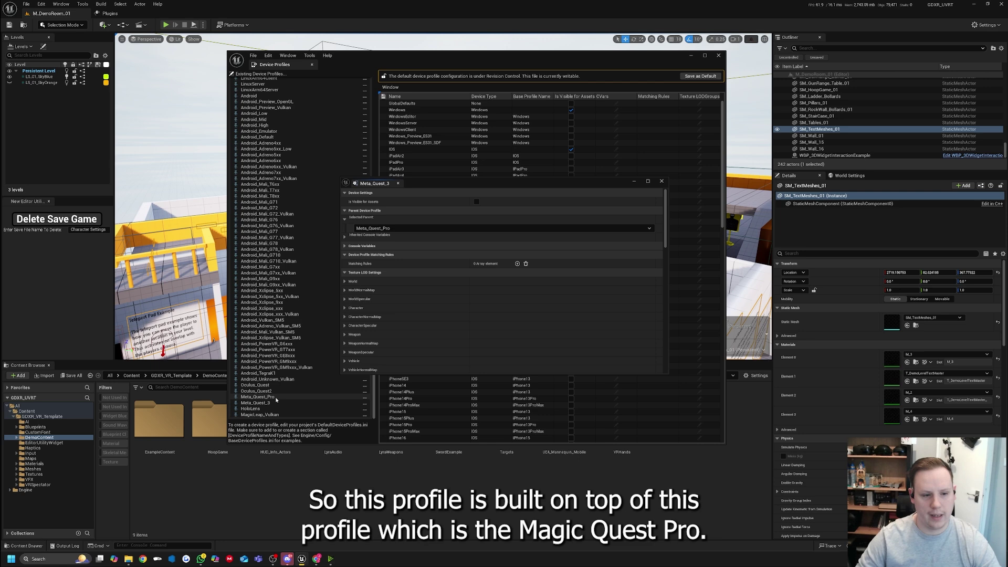
pyautogui.click(365, 397)
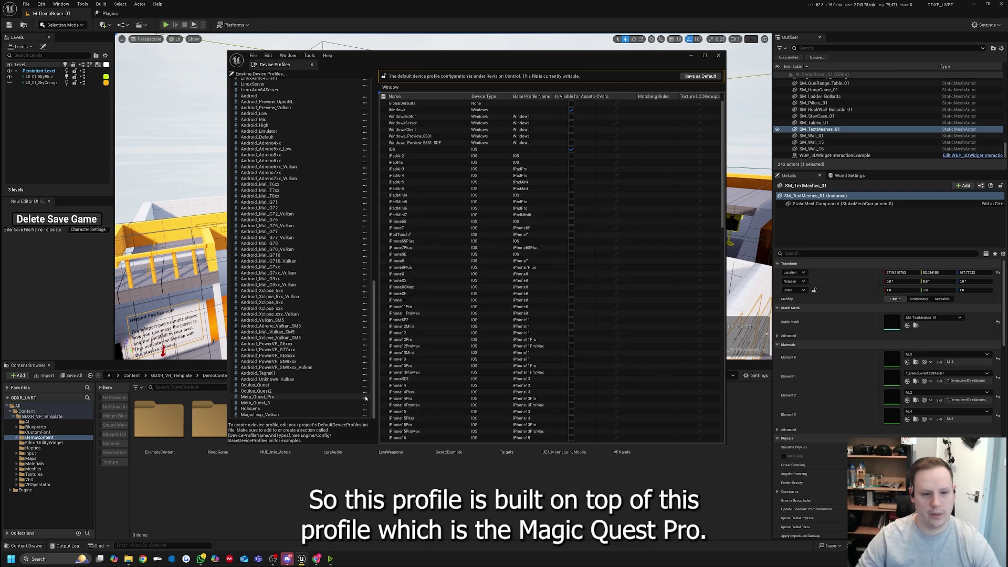
pyautogui.click(356, 219)
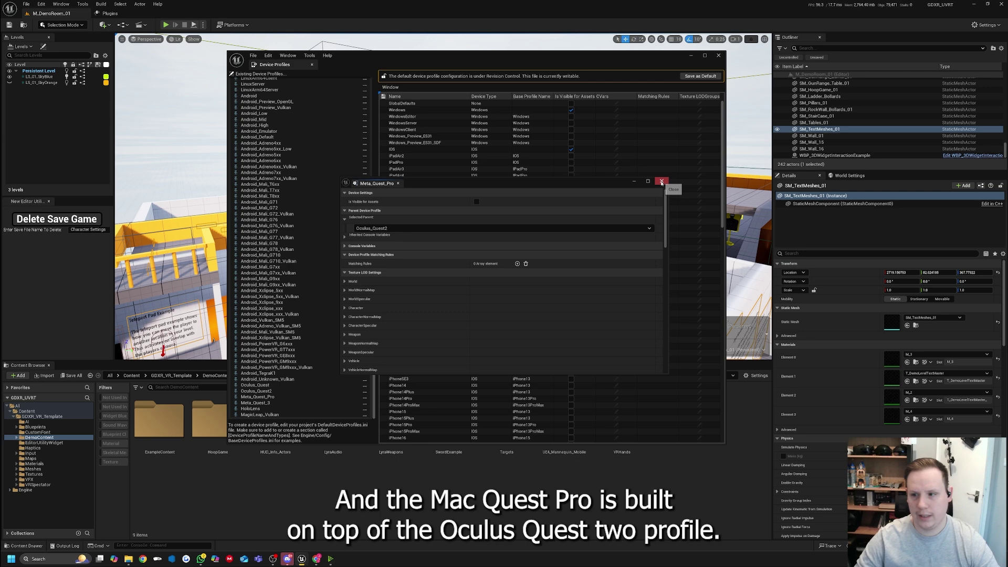
pyautogui.click(661, 181)
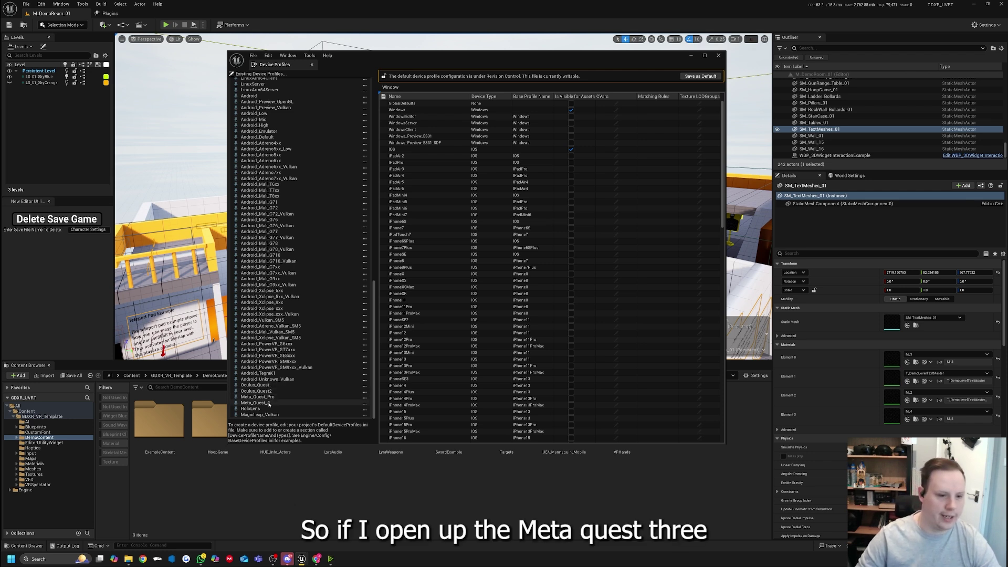
# Open Meta_Quest_3's settings, expand Console Variables and Inherited Console Variables, and enlarge the window.
pyautogui.click(364, 402)
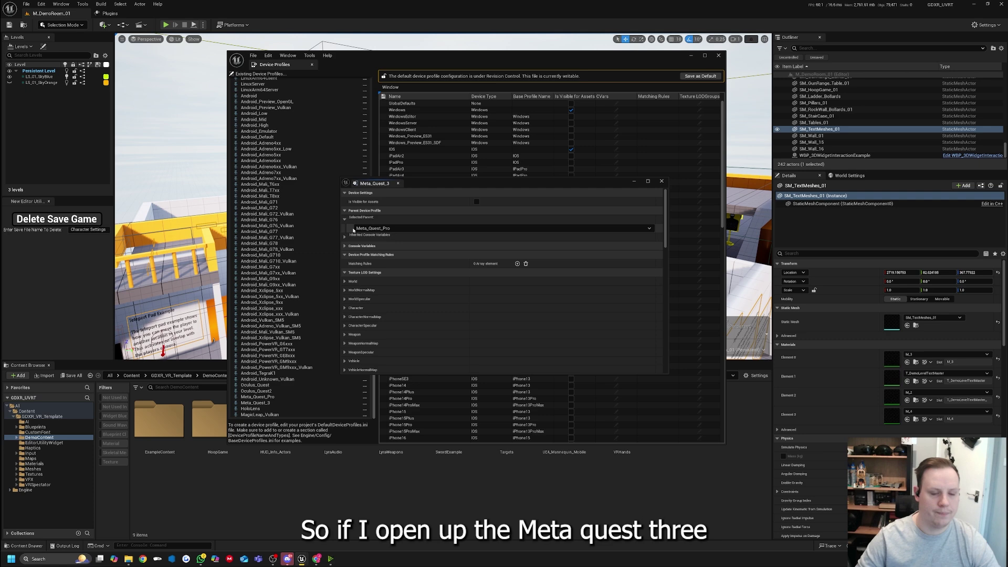
pyautogui.click(361, 246)
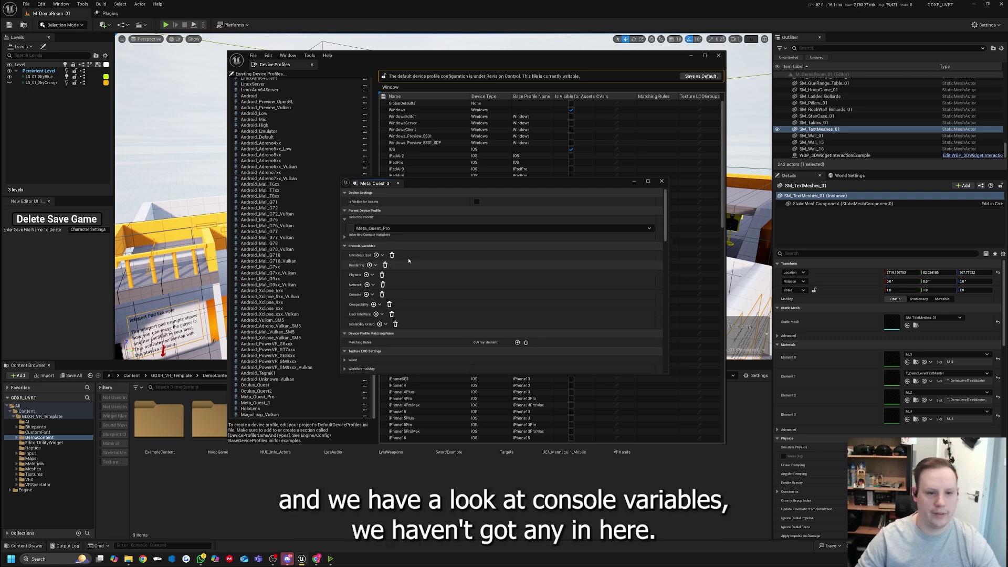
pyautogui.moveTo(473, 182); pyautogui.dragTo(536, 161)
pyautogui.click(439, 234)
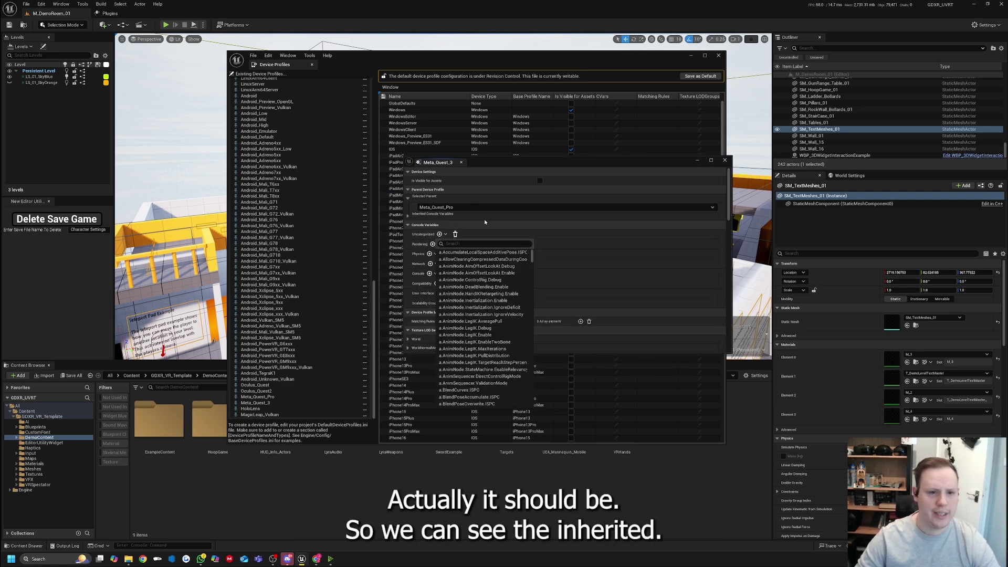
pyautogui.click(408, 216)
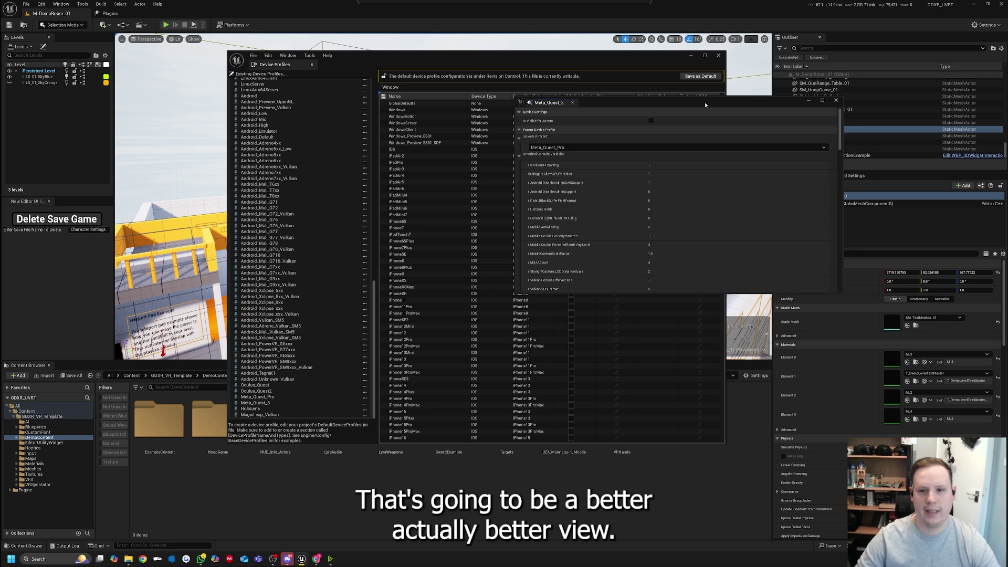
pyautogui.moveTo(603, 162); pyautogui.dragTo(730, 63)
pyautogui.moveTo(834, 254); pyautogui.dragTo(834, 467)
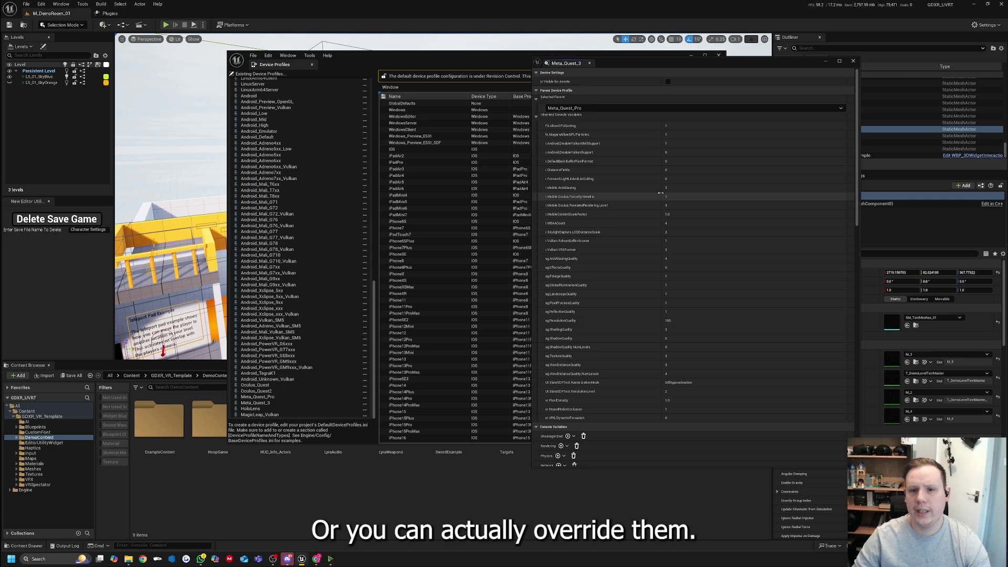
# Add an r.AntiAliasingMethod override under Meta_Quest_3's Rendering console variables.
pyautogui.click(557, 115)
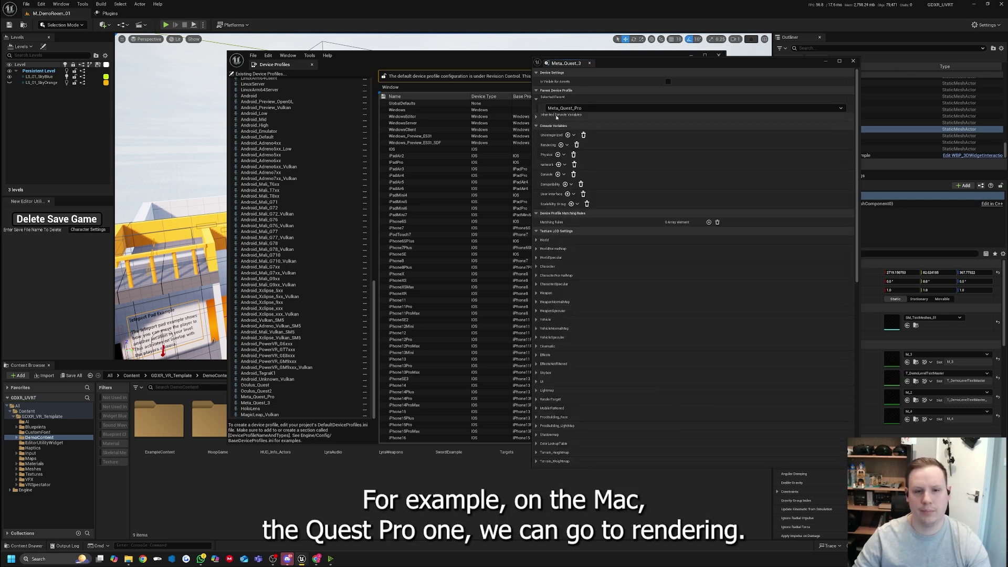
pyautogui.click(561, 145)
pyautogui.scroll(-7, 633, 194)
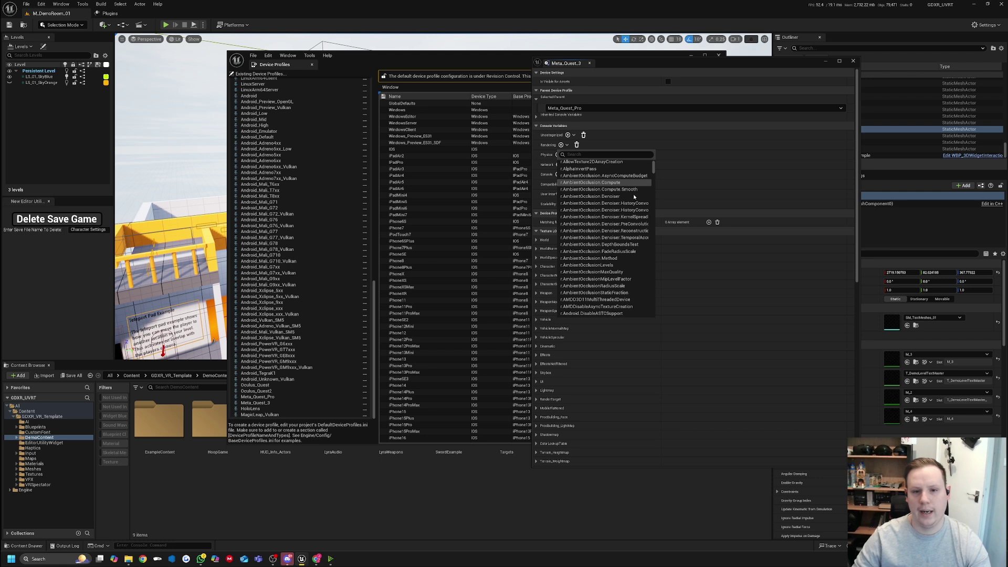
pyautogui.write('antia')
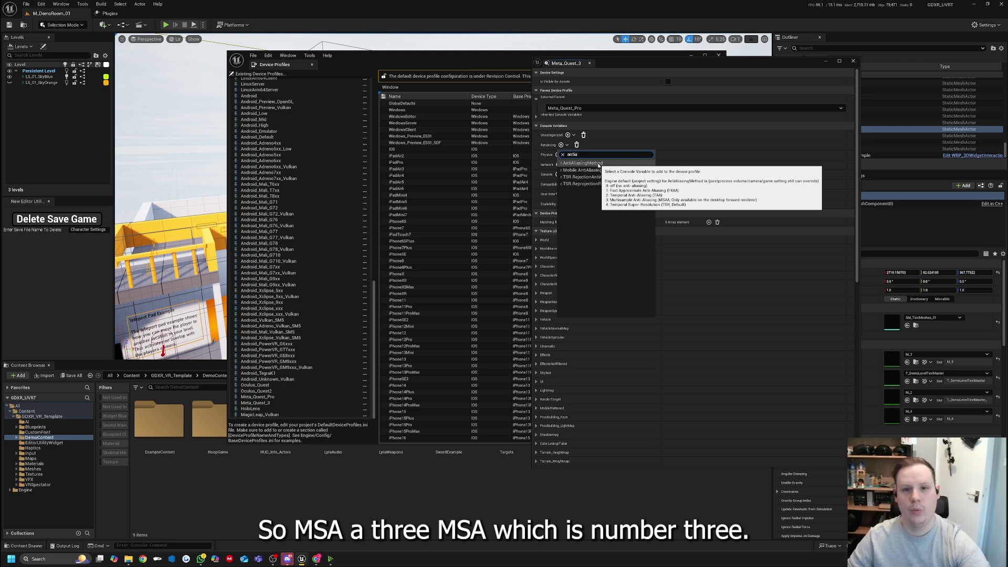
pyautogui.click(598, 164)
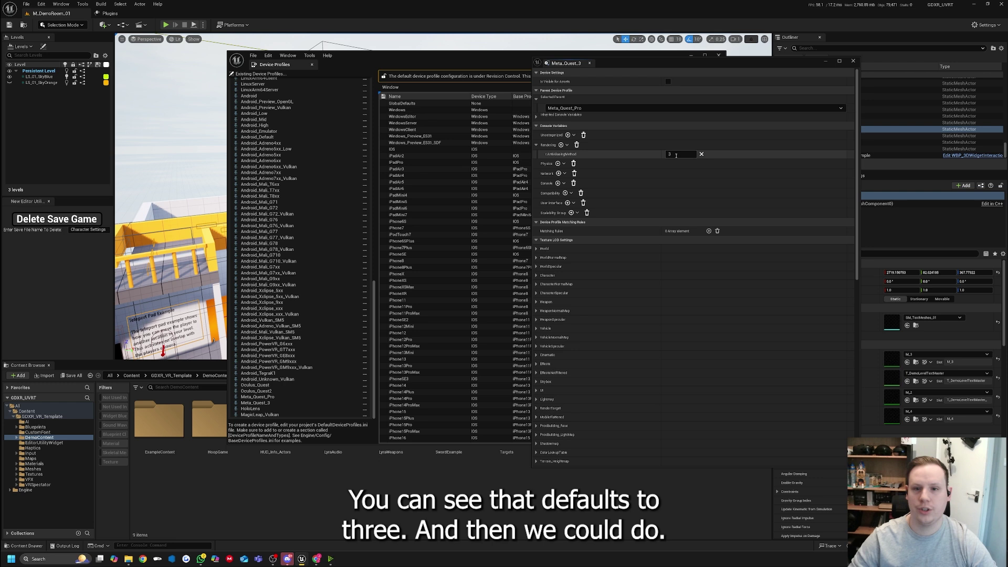
# Add r.Mobile.AntiAliasing as a second Rendering override, set to 3.
pyautogui.click(596, 155)
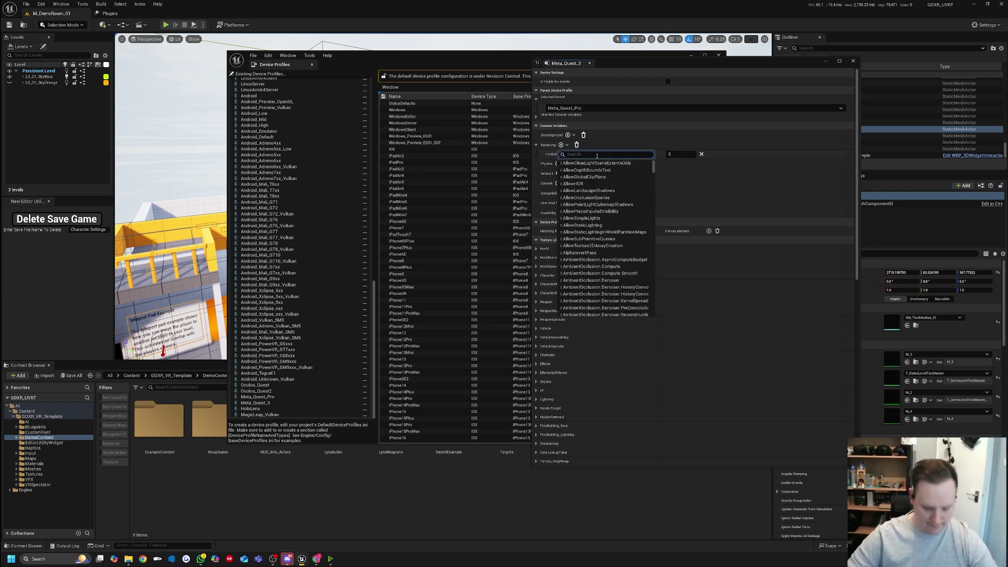
pyautogui.write('antia')
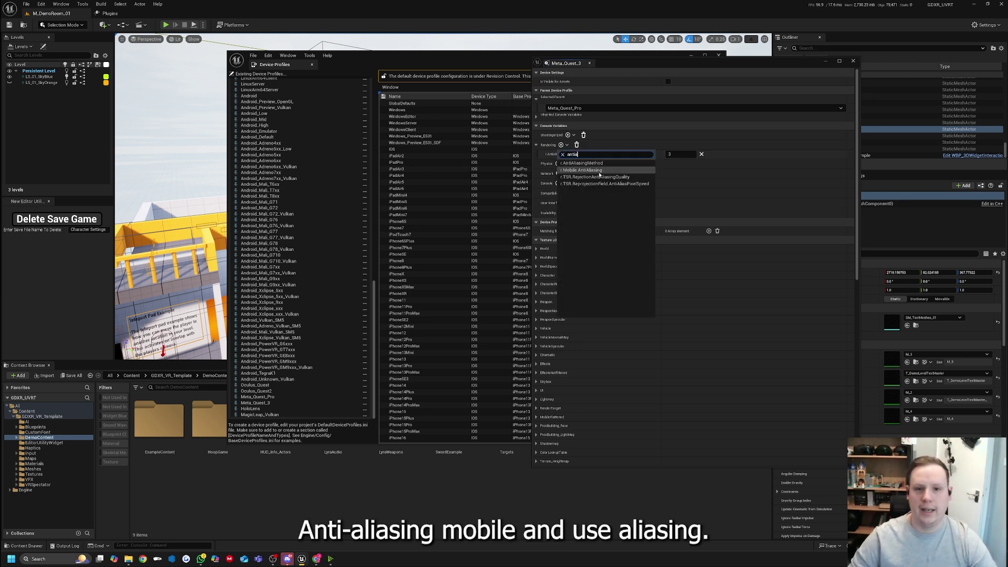
pyautogui.moveTo(586, 171)
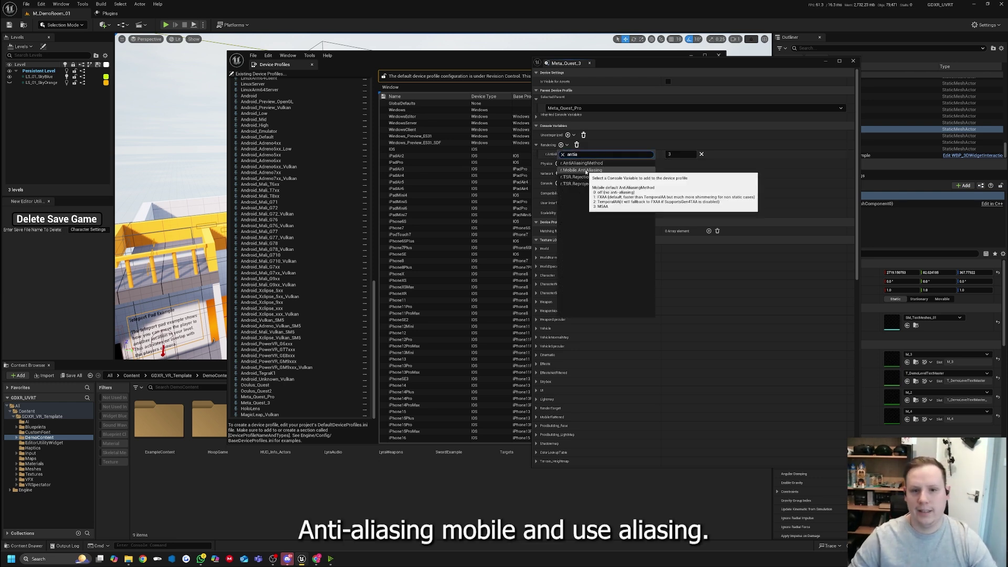
pyautogui.click(587, 171)
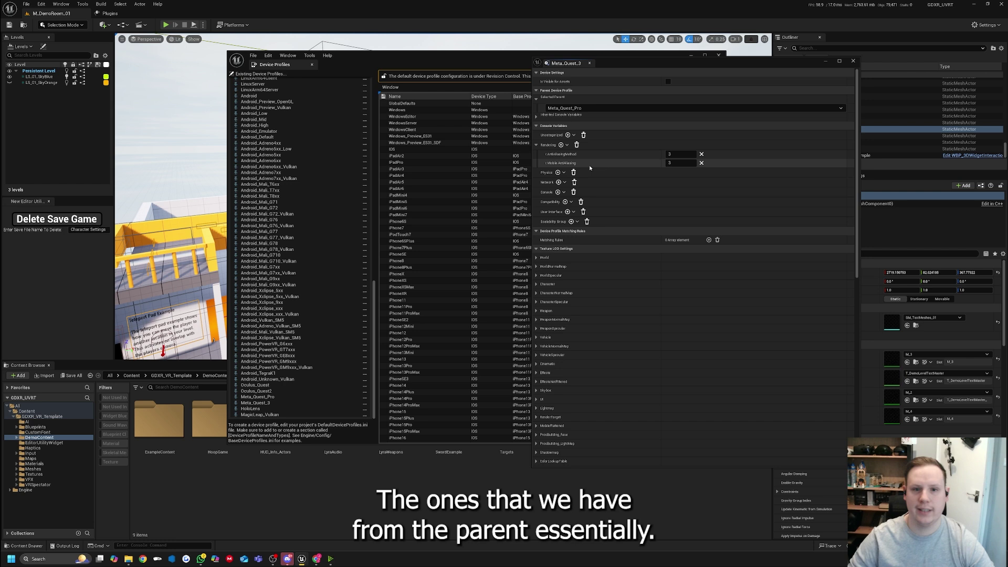
# Begin another Rendering override, dismiss the suggestions, and expand the inherited console variables list.
pyautogui.click(560, 145)
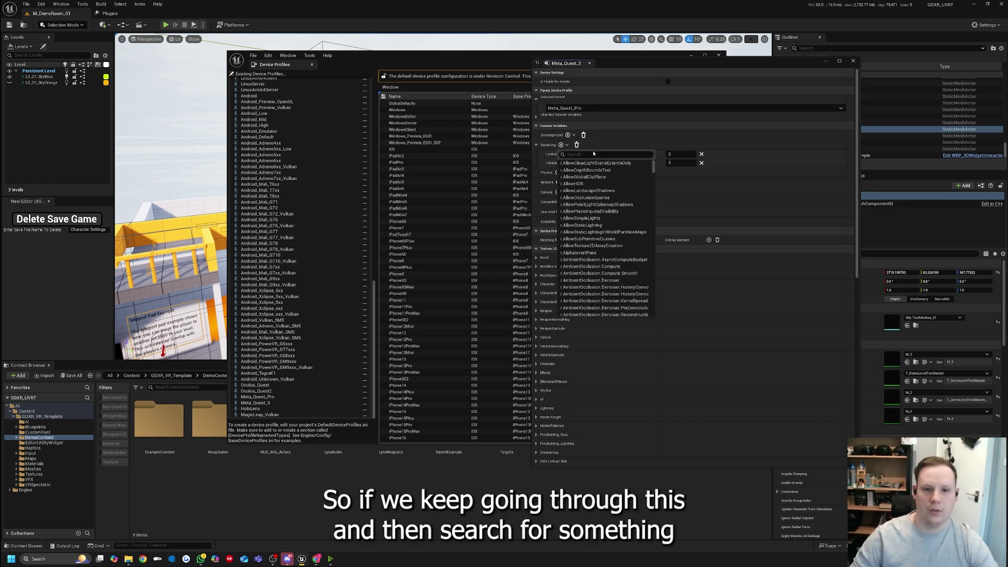
pyautogui.write('l')
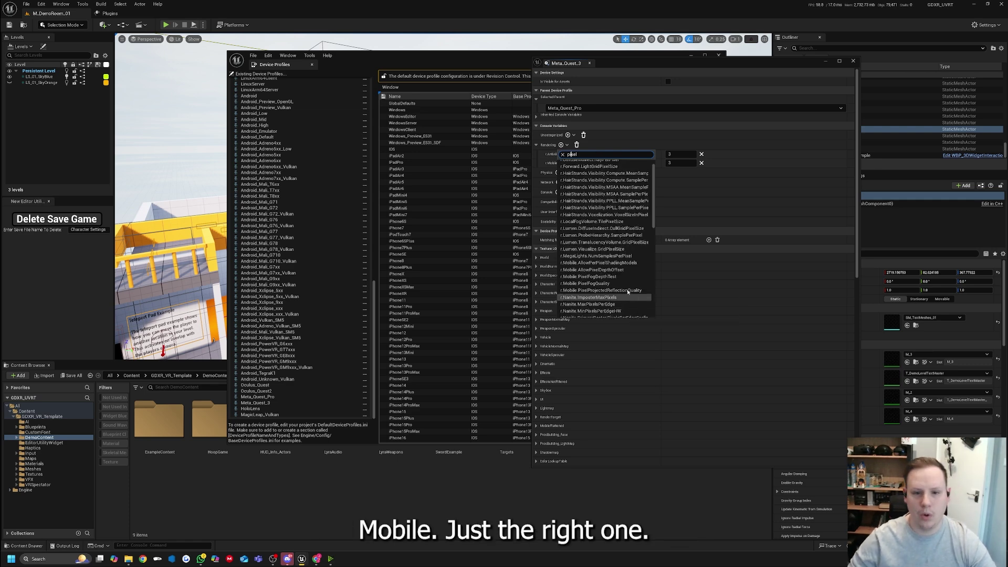
pyautogui.scroll(-10, 624, 262)
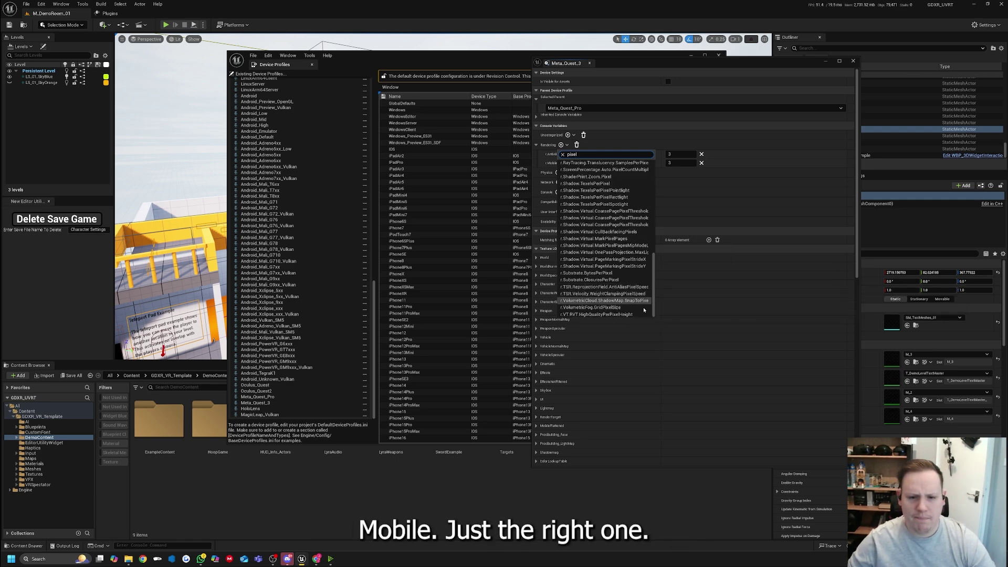
pyautogui.press('Escape')
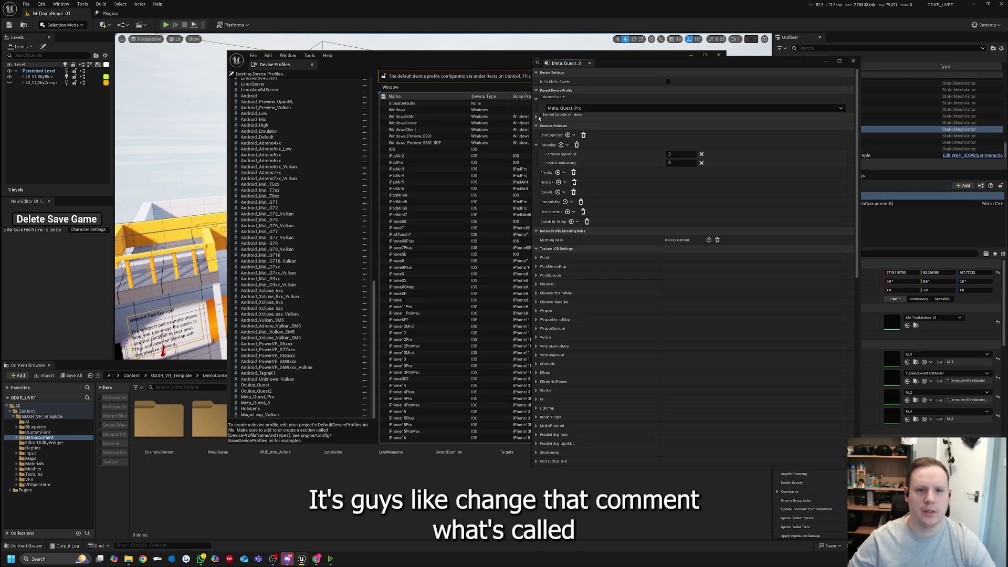
pyautogui.click(603, 115)
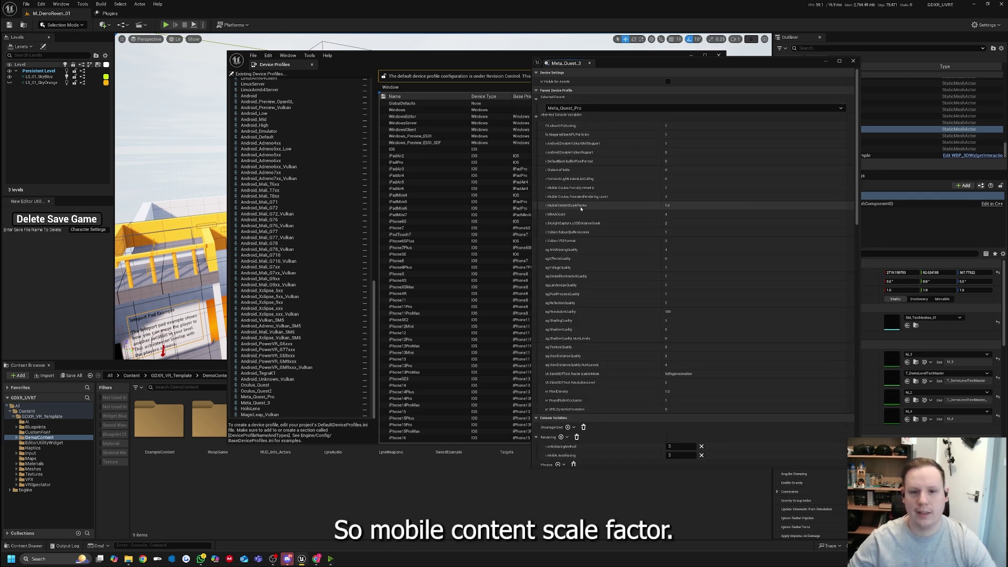
pyautogui.scroll(-3, 585, 202)
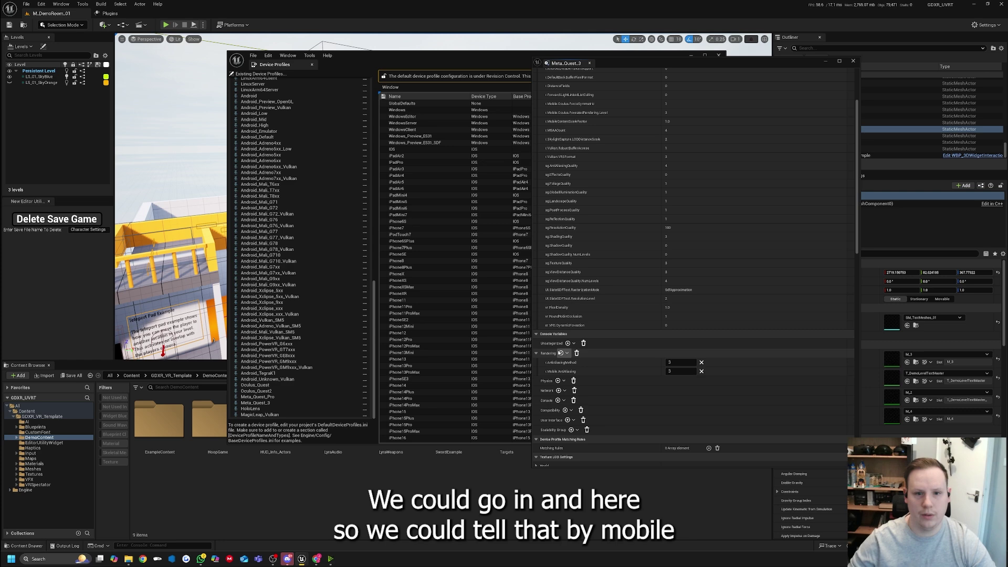
pyautogui.scroll(1, 572, 199)
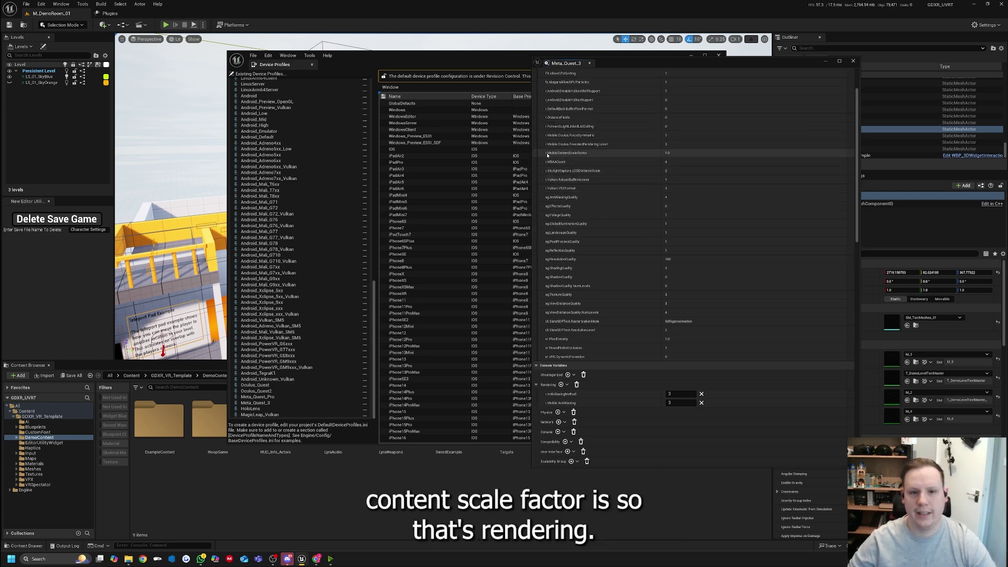
pyautogui.scroll(-2, 577, 234)
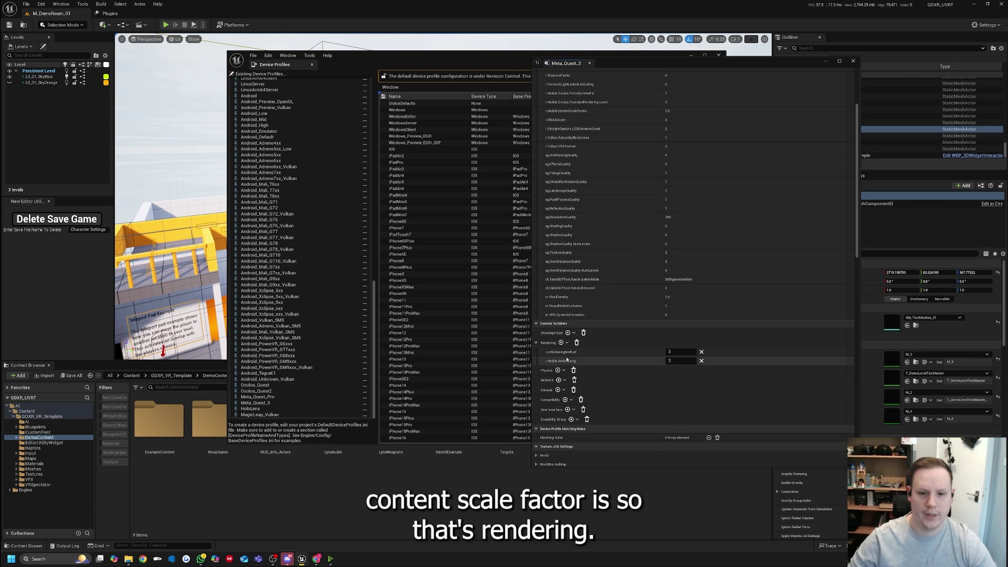
# Add r.MobileContentScaleFactor as a Rendering override with value 1.5.
pyautogui.click(560, 342)
pyautogui.write('pixel')
pyautogui.press('BackSpace')
pyautogui.press('BackSpace')
pyautogui.press('BackSpace')
pyautogui.press('BackSpace')
pyautogui.press('BackSpace')
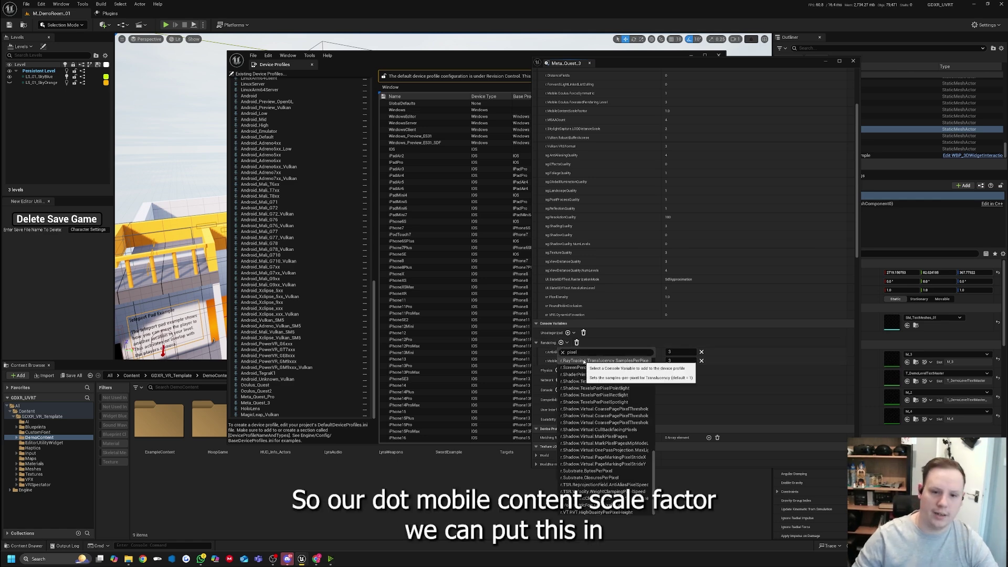
pyautogui.write('mobilecont')
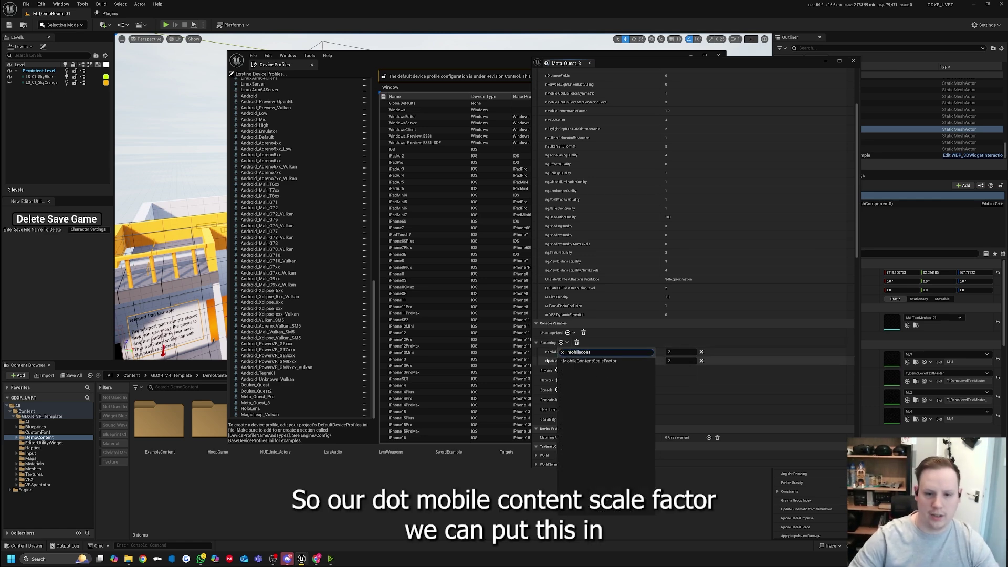
pyautogui.click(650, 361)
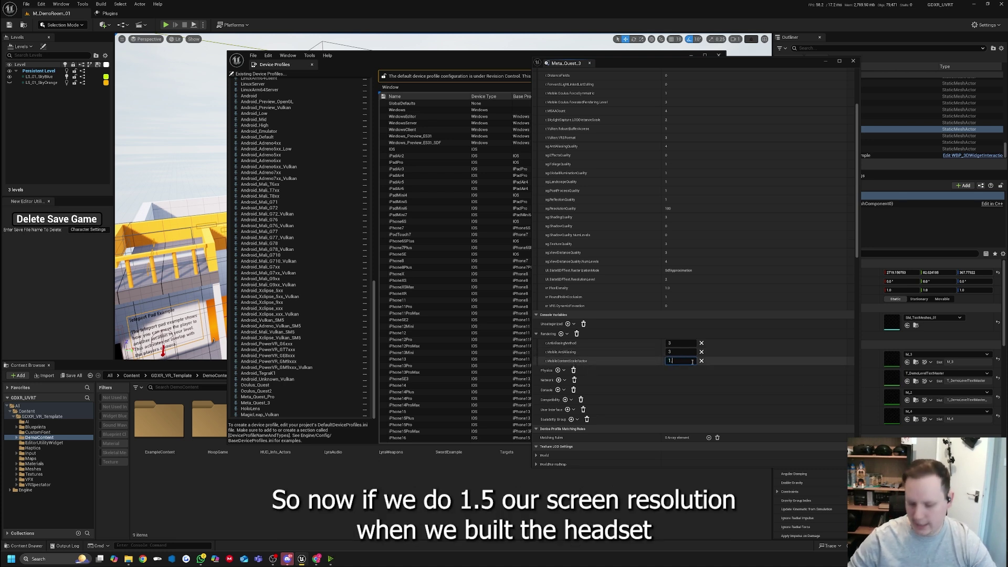
pyautogui.press('Return')
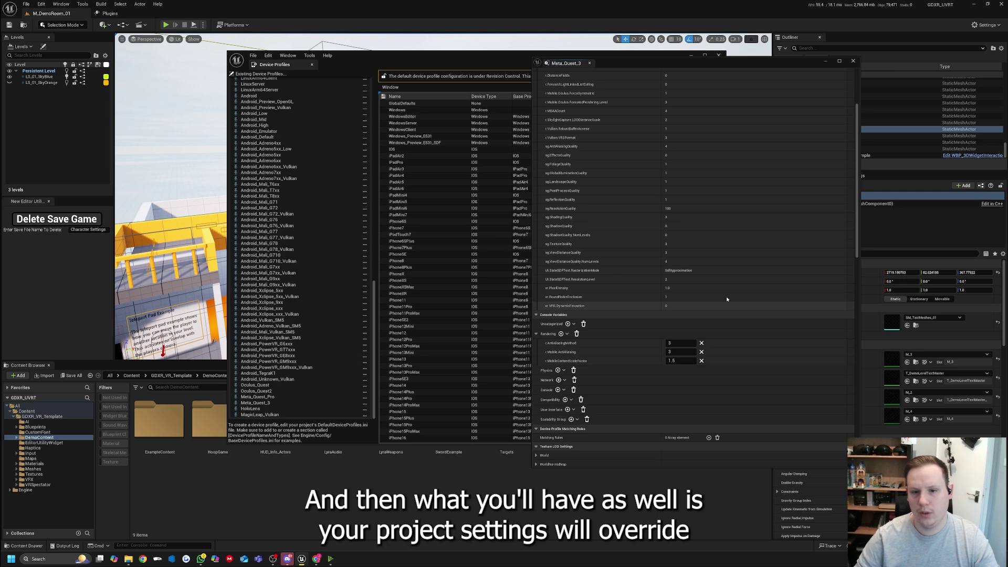
pyautogui.scroll(1, 740, 277)
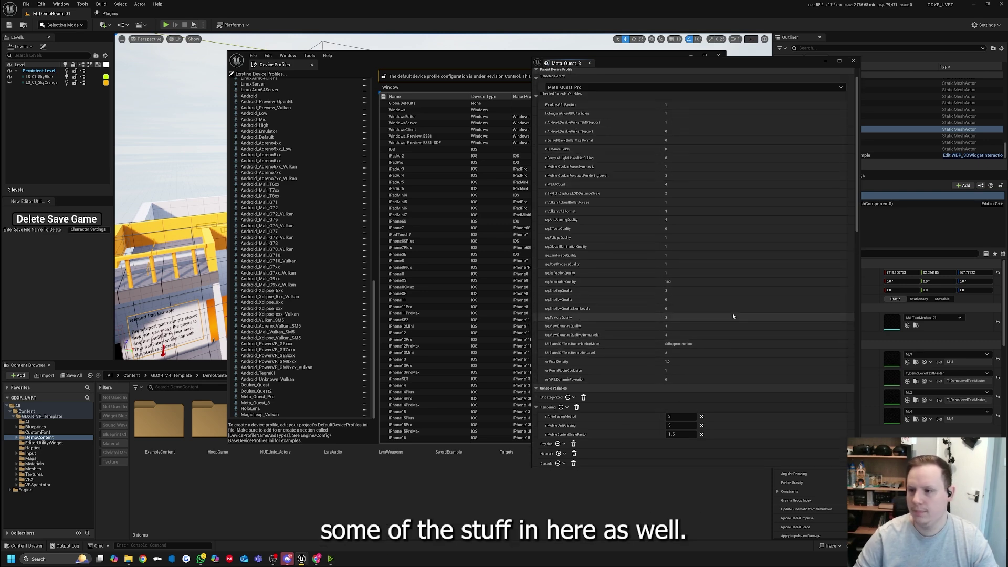
pyautogui.scroll(2, 743, 333)
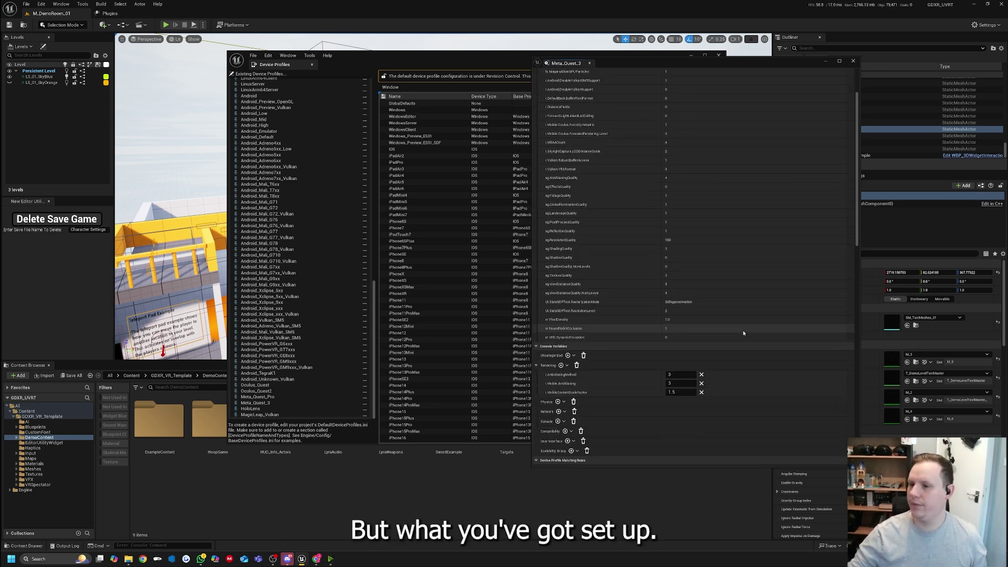
pyautogui.scroll(-5, 748, 309)
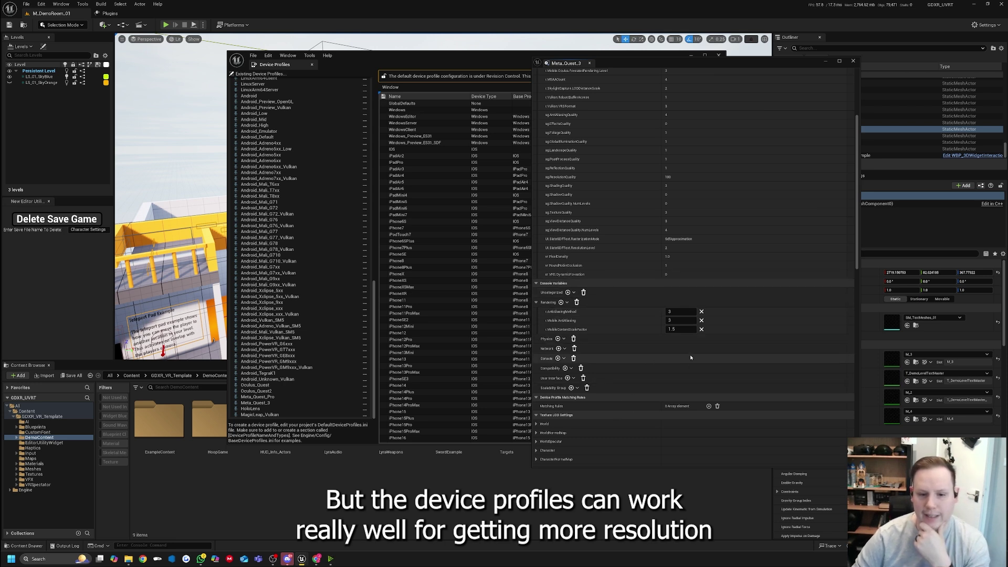
pyautogui.click(571, 387)
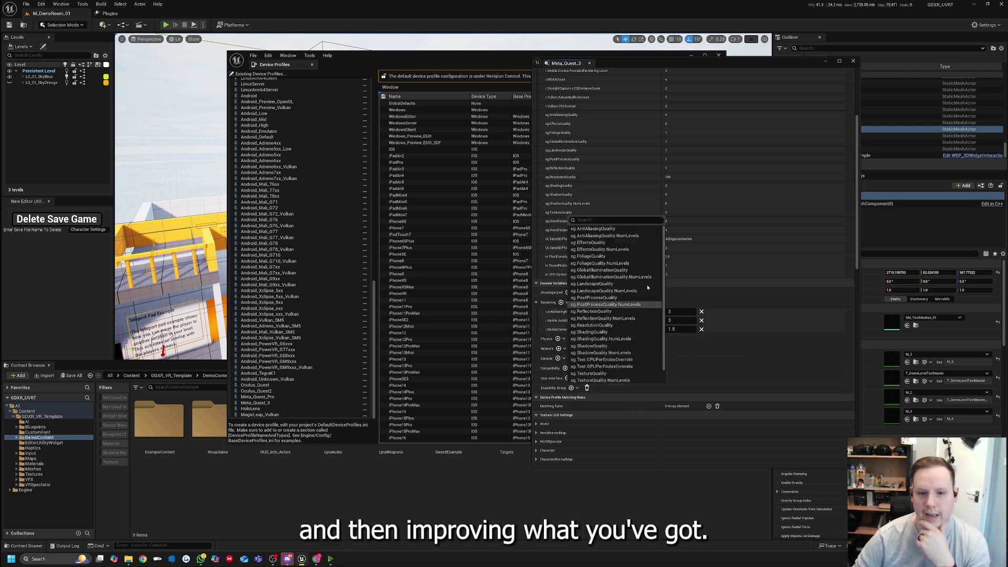
pyautogui.click(592, 229)
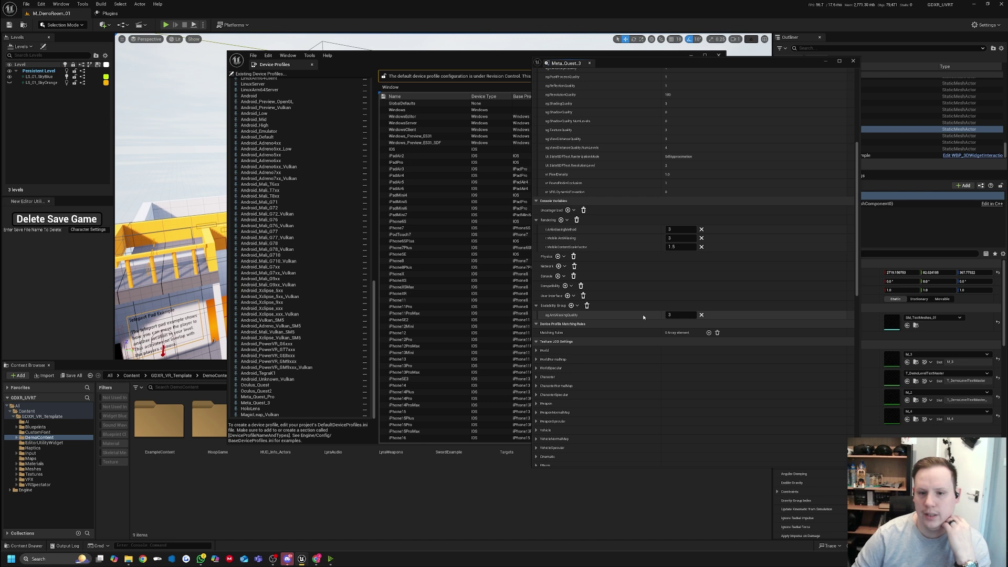
pyautogui.click(571, 305)
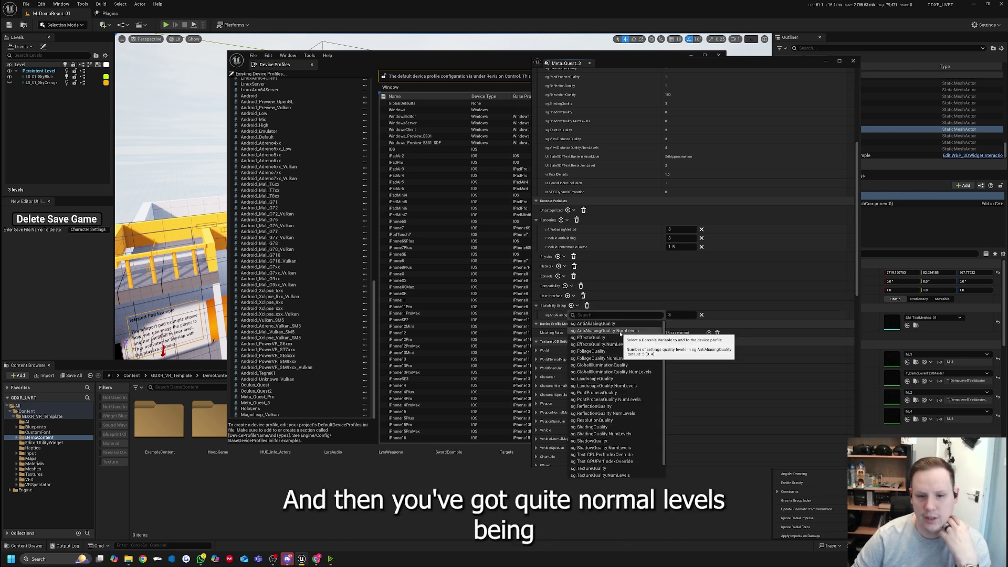
pyautogui.click(588, 330)
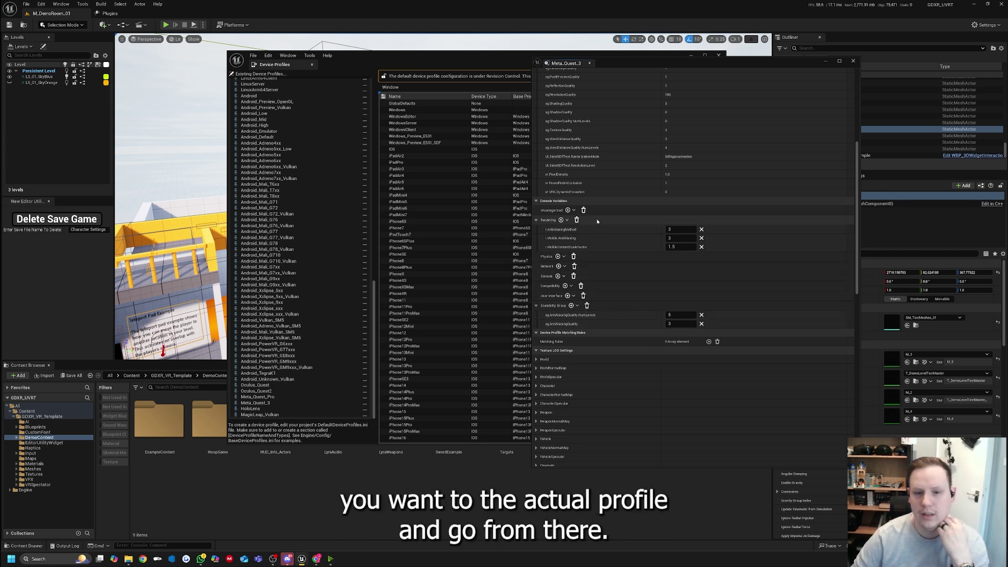
pyautogui.click(702, 323)
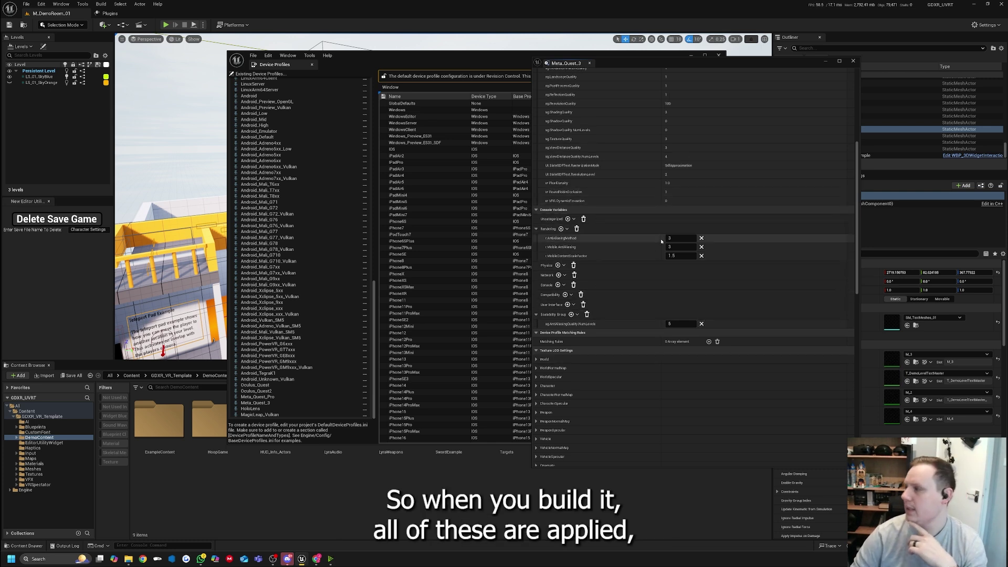
pyautogui.click(702, 323)
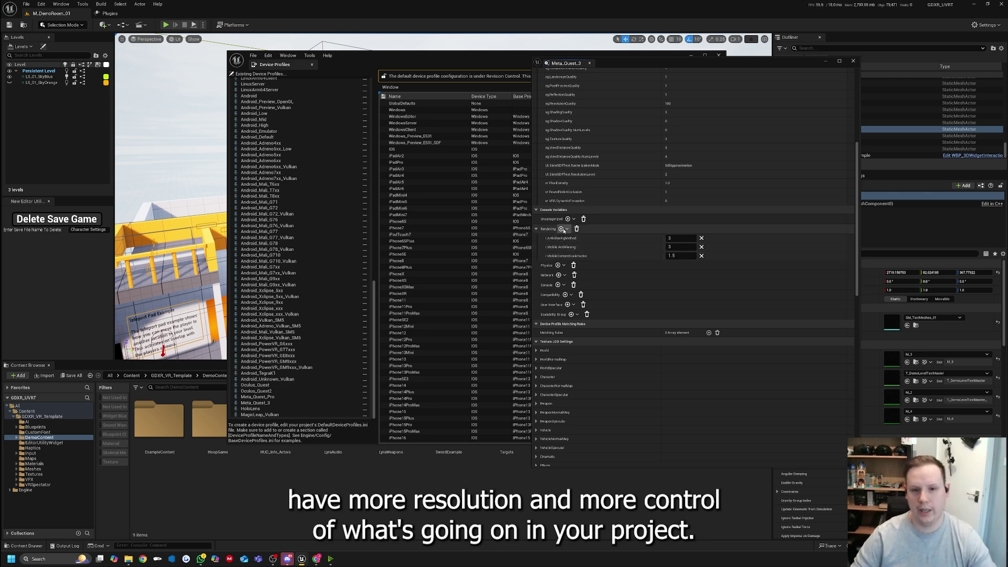
pyautogui.scroll(5, 562, 230)
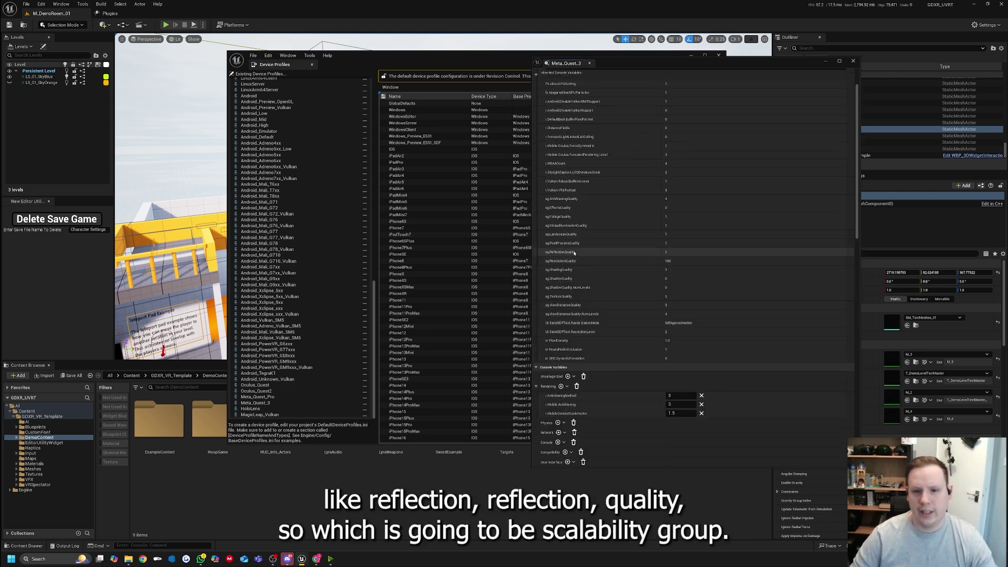
# Add an sg.ReflectionQuality override of 3 under the Scalability Group console variables.
pyautogui.scroll(-3, 567, 315)
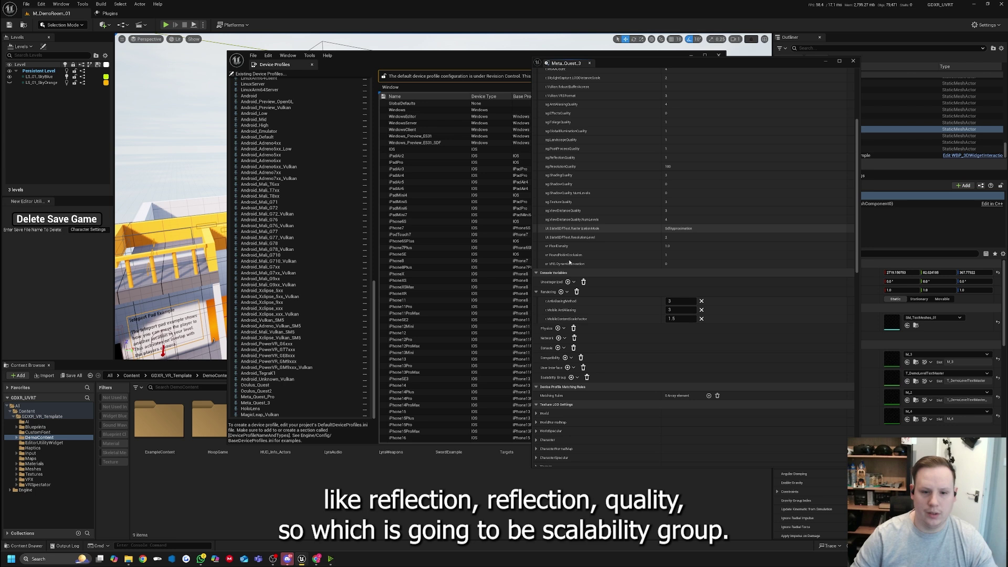
pyautogui.click(571, 378)
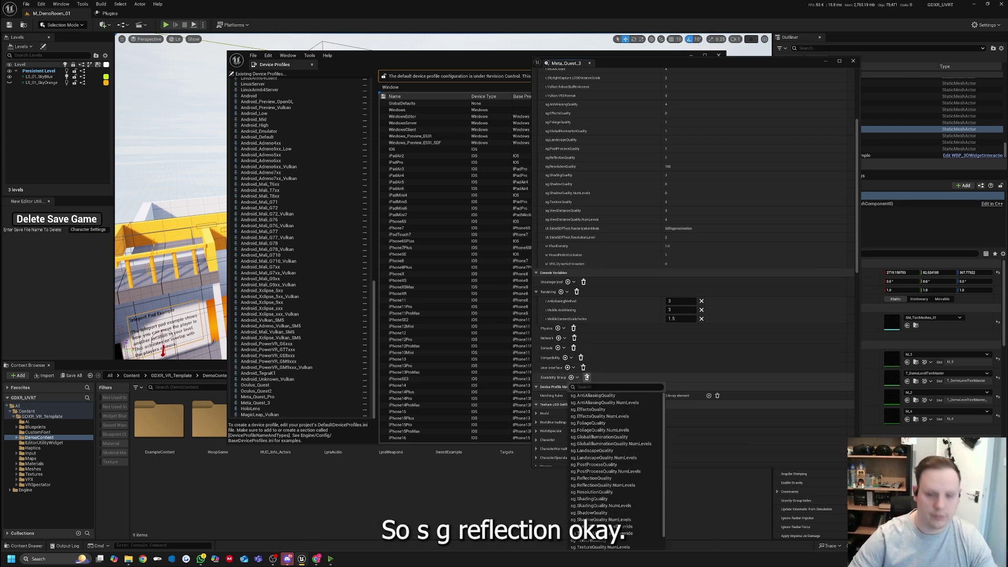
pyautogui.write('reflec')
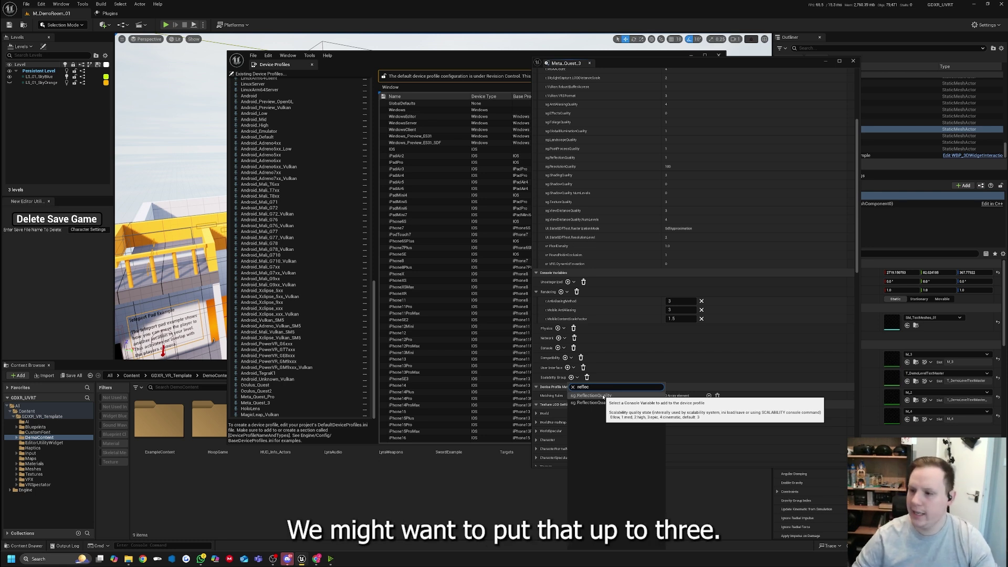
pyautogui.click(593, 396)
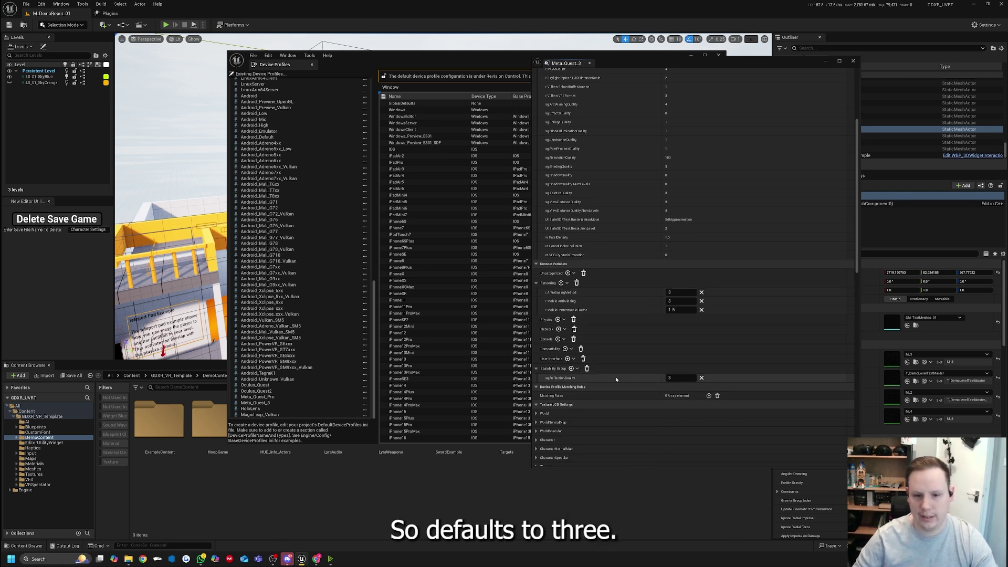
pyautogui.click(571, 369)
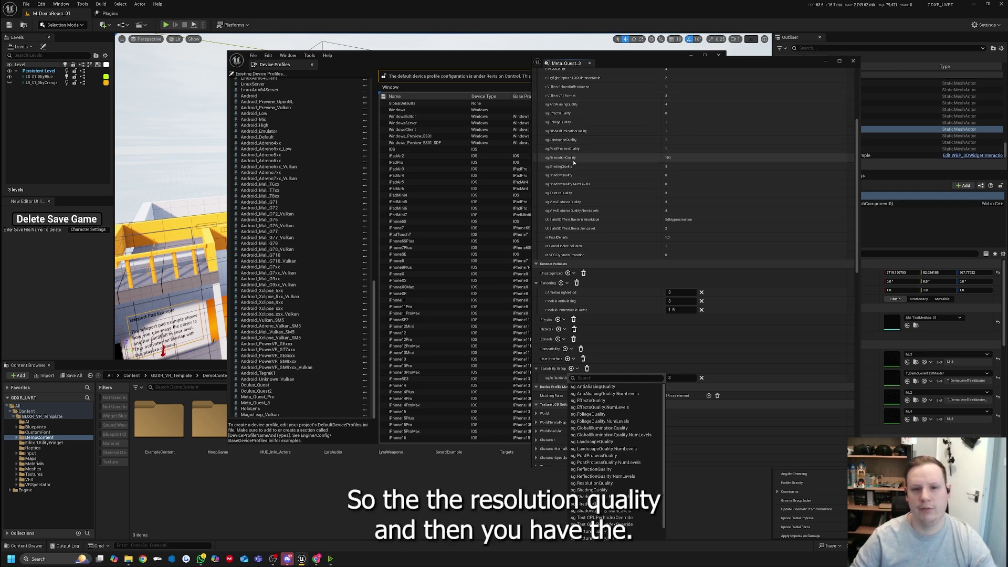
# Choose sg.FoliageQuality from the sg list to add it to the Scalability Group.
pyautogui.scroll(3, 697, 192)
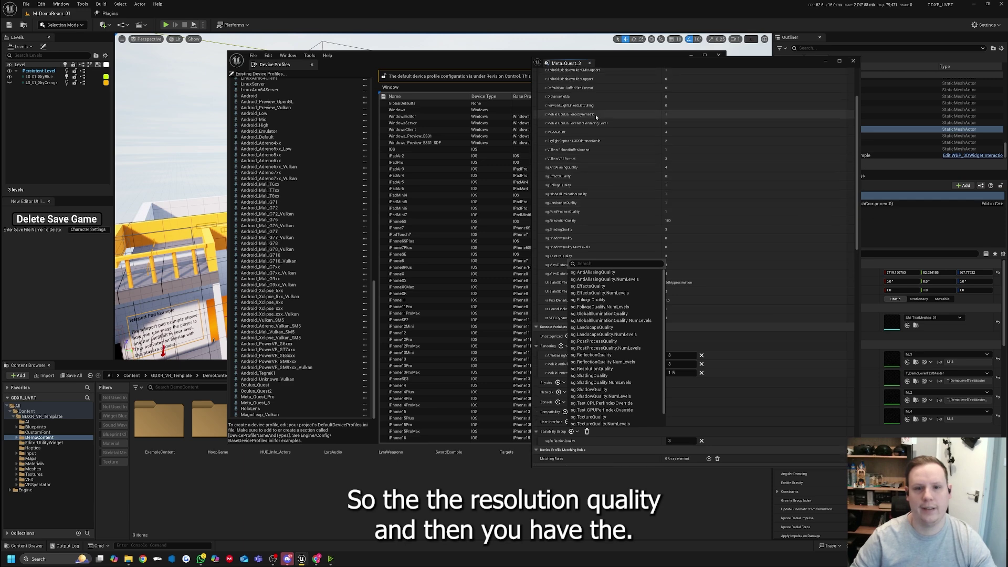
pyautogui.scroll(3, 637, 156)
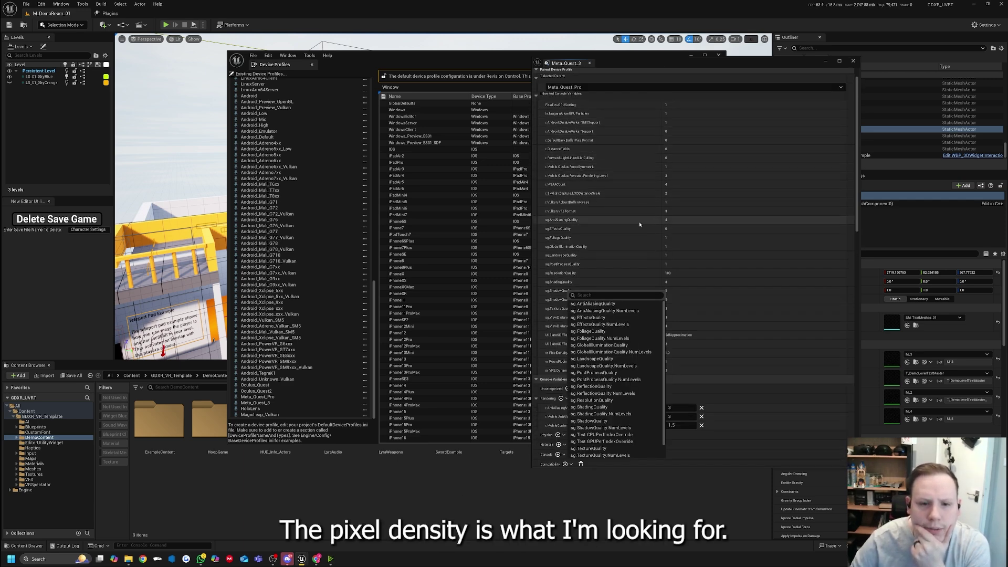
pyautogui.scroll(-3, 638, 222)
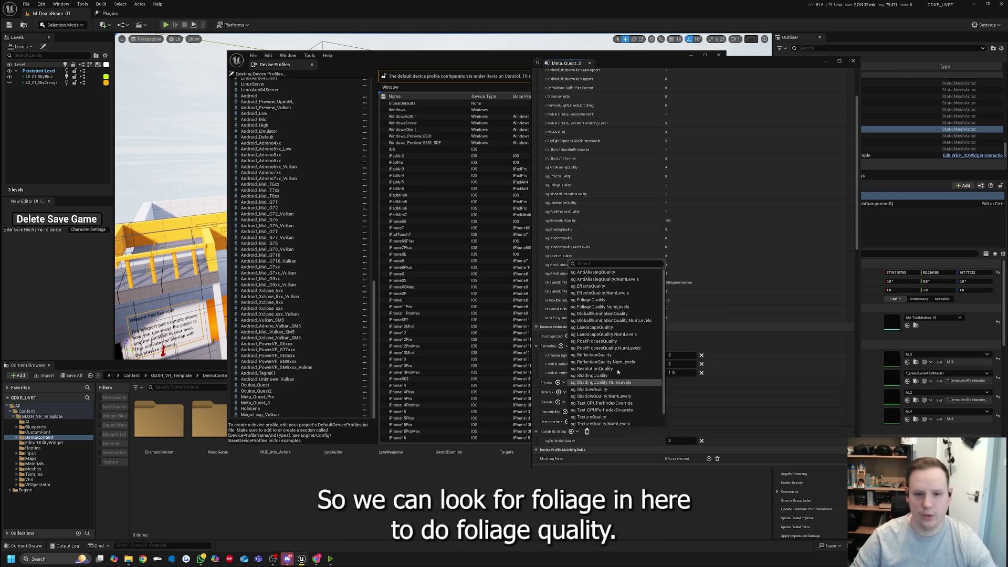
pyautogui.click(589, 299)
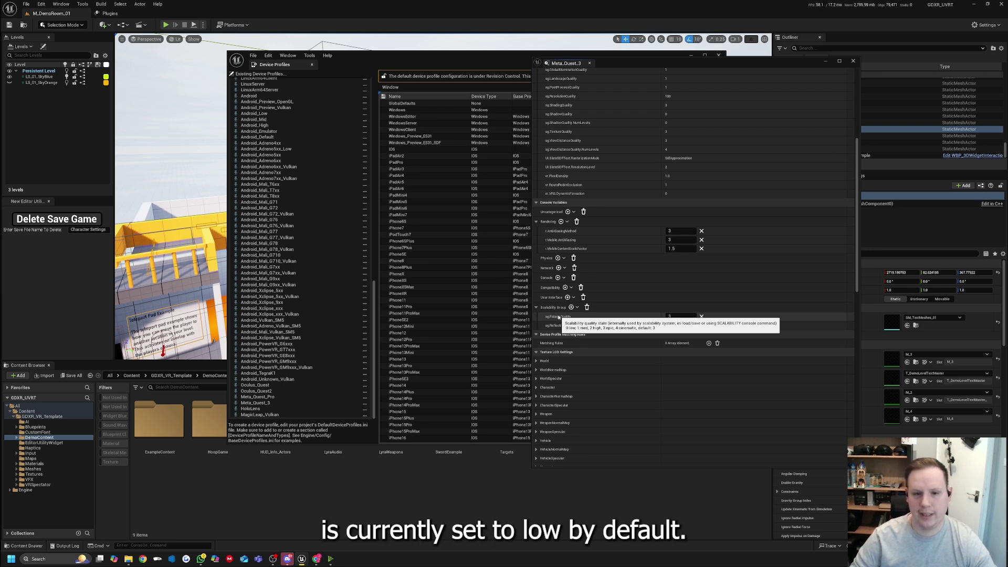
pyautogui.scroll(1, 653, 156)
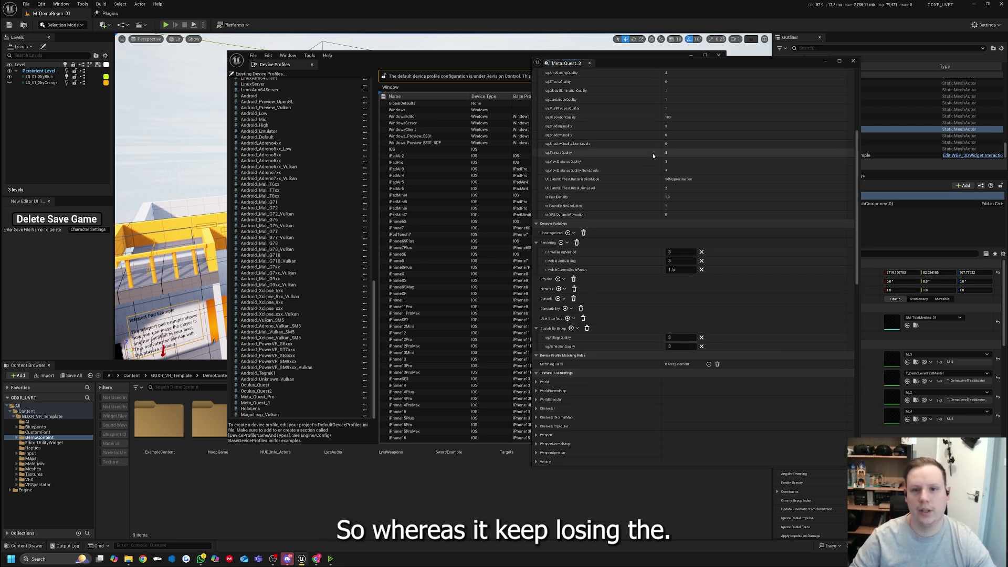
pyautogui.scroll(2, 654, 156)
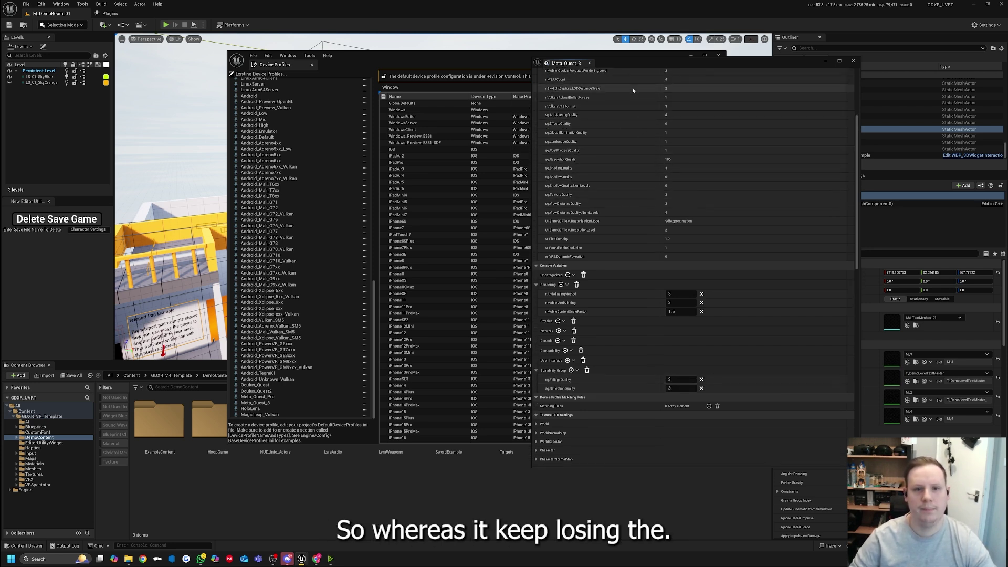
pyautogui.scroll(3, 649, 171)
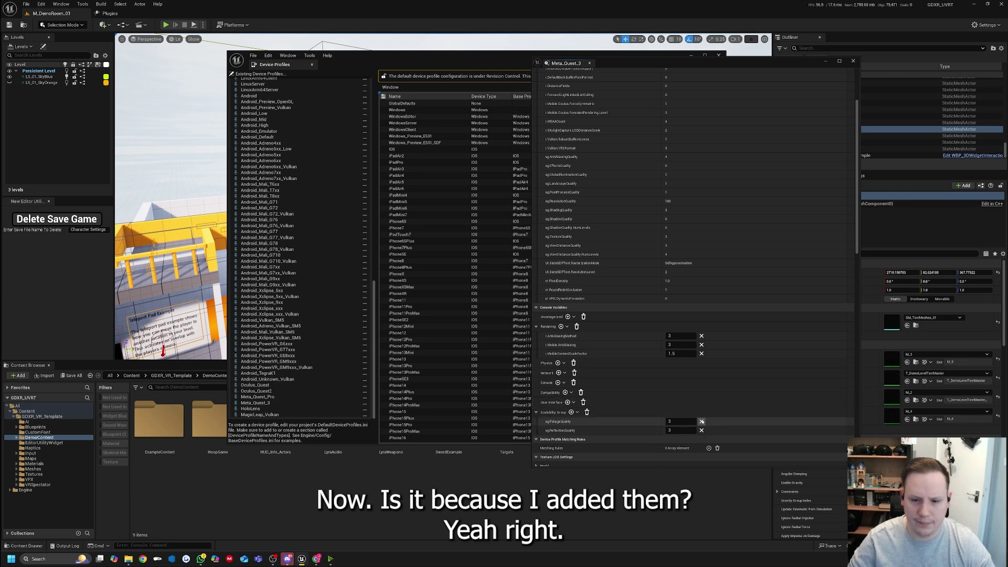
# Scroll through the Meta_Quest_3 settings to review the remaining Scalability Group override.
pyautogui.scroll(-1, 653, 187)
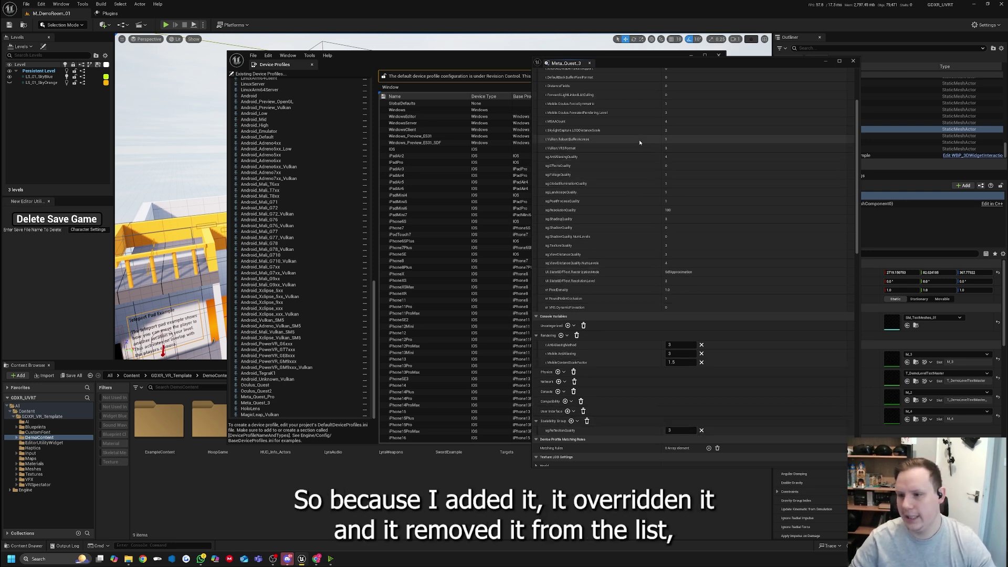
pyautogui.scroll(-1, 661, 167)
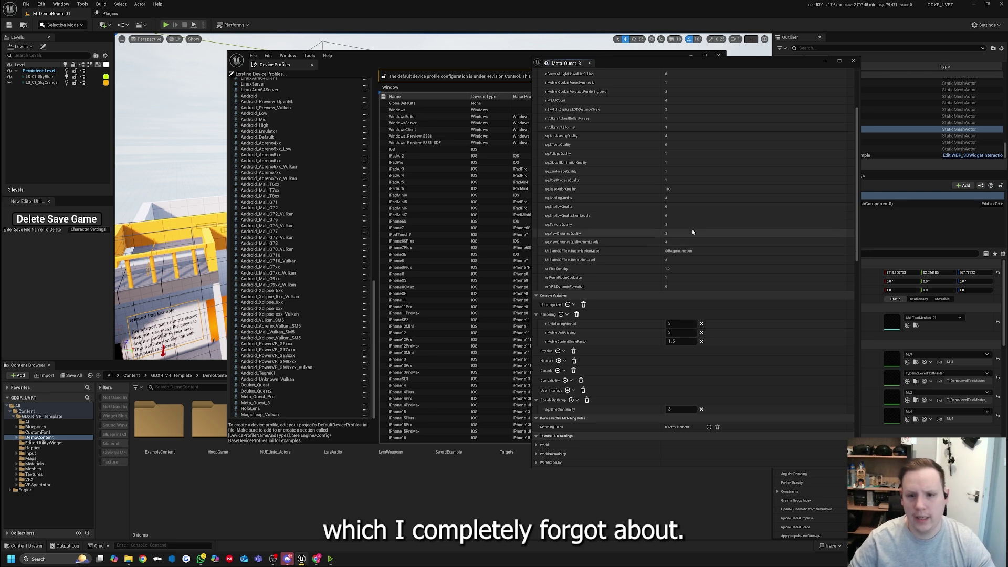
pyautogui.scroll(4, 724, 221)
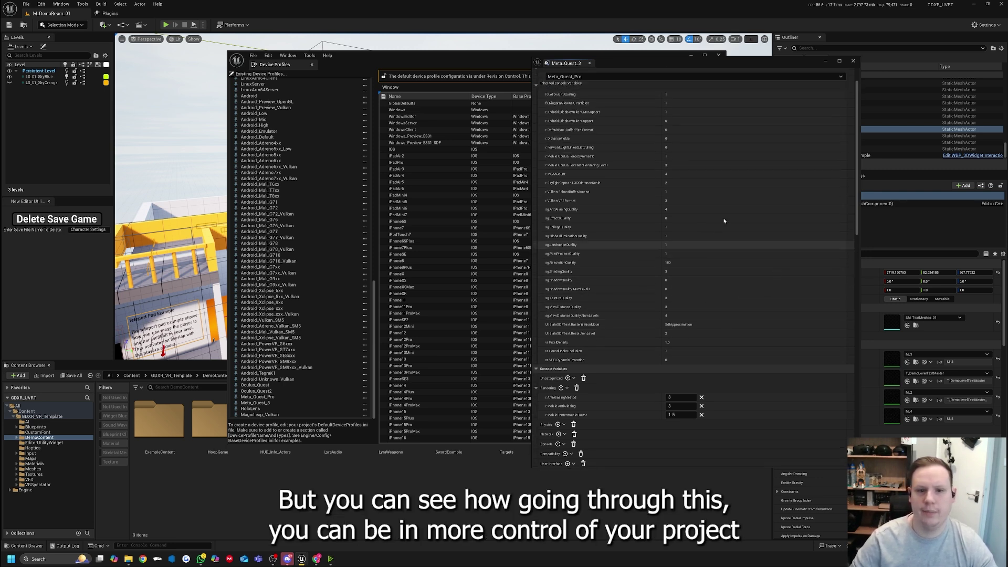
pyautogui.scroll(2, 727, 223)
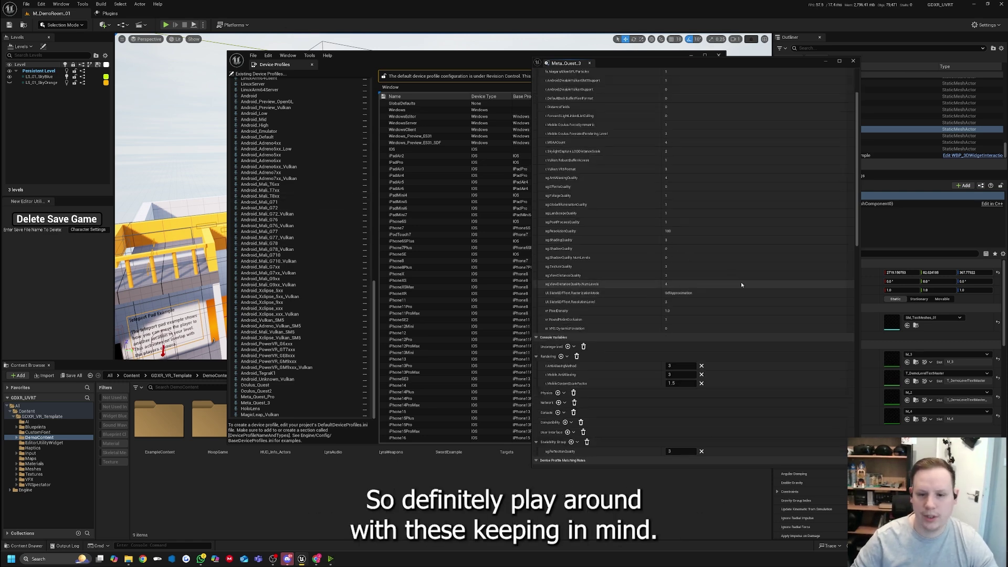
pyautogui.scroll(-5, 732, 287)
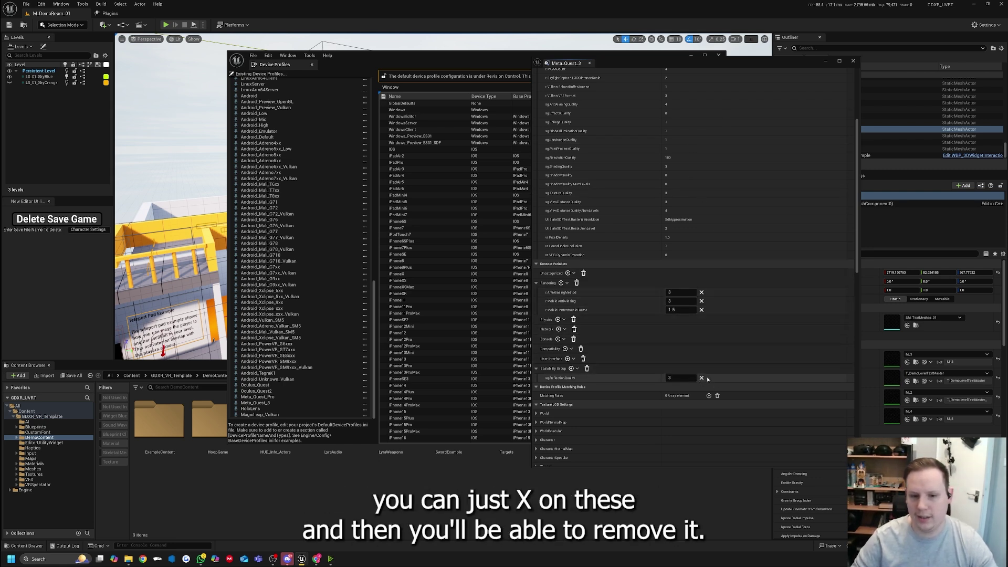
pyautogui.scroll(-5, 706, 376)
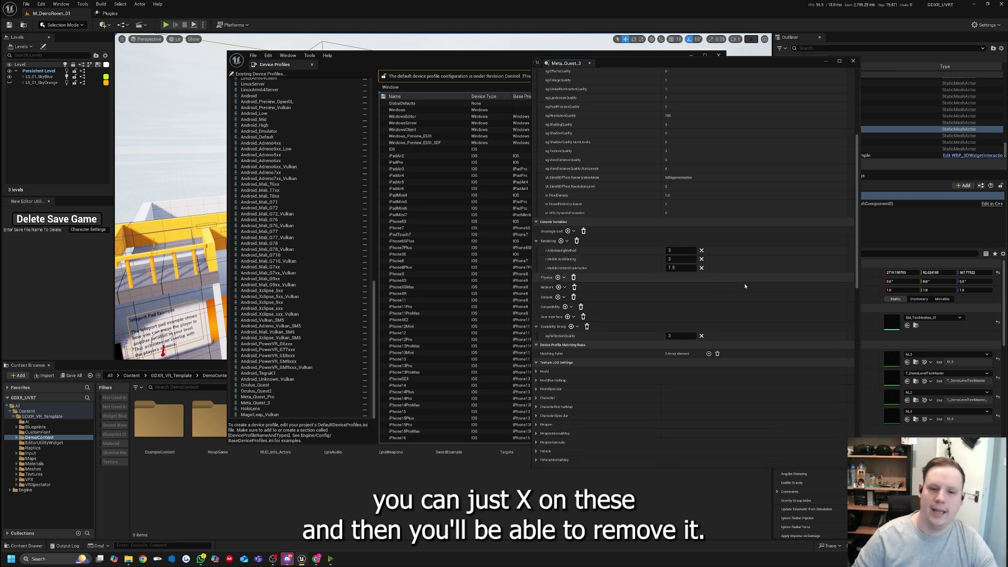
pyautogui.scroll(3, 845, 218)
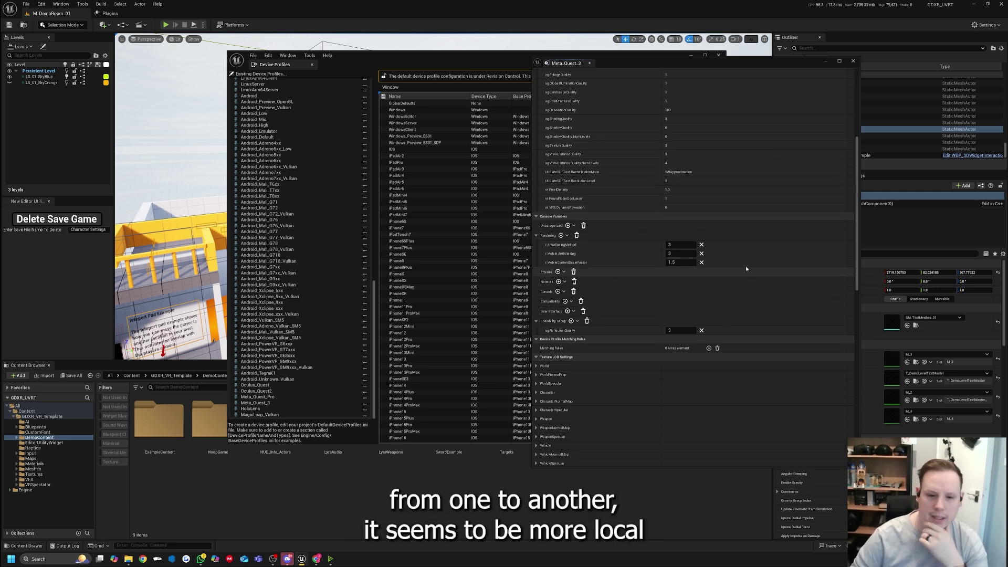
pyautogui.scroll(-3, 745, 265)
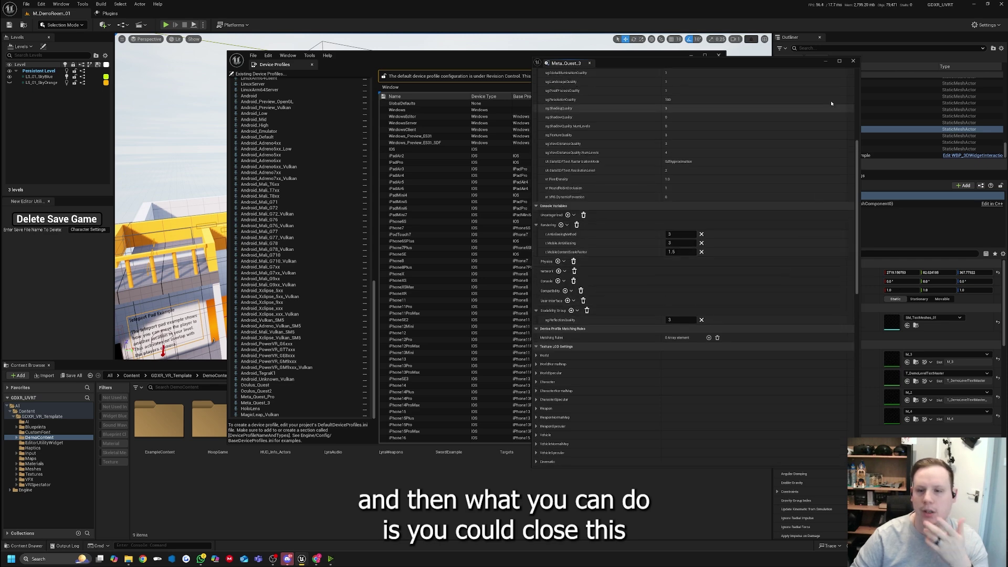
# Close the Meta_Quest_3 profile editor to return to the Device Profiles table.
pyautogui.click(853, 61)
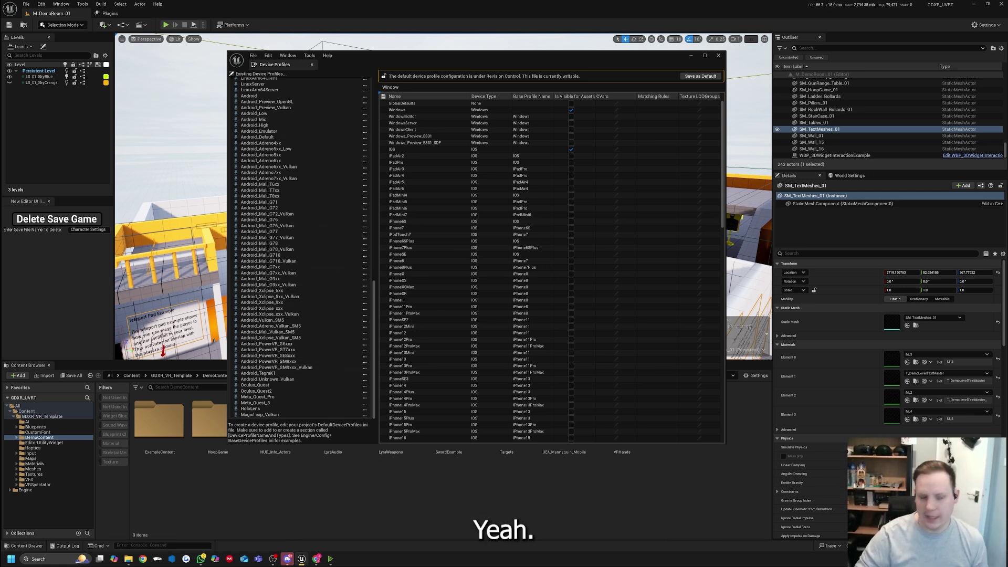
# Close Device Profiles and look around the M_DemoRoom_01 level toward the stairs and climbing wall.
pyautogui.click(719, 55)
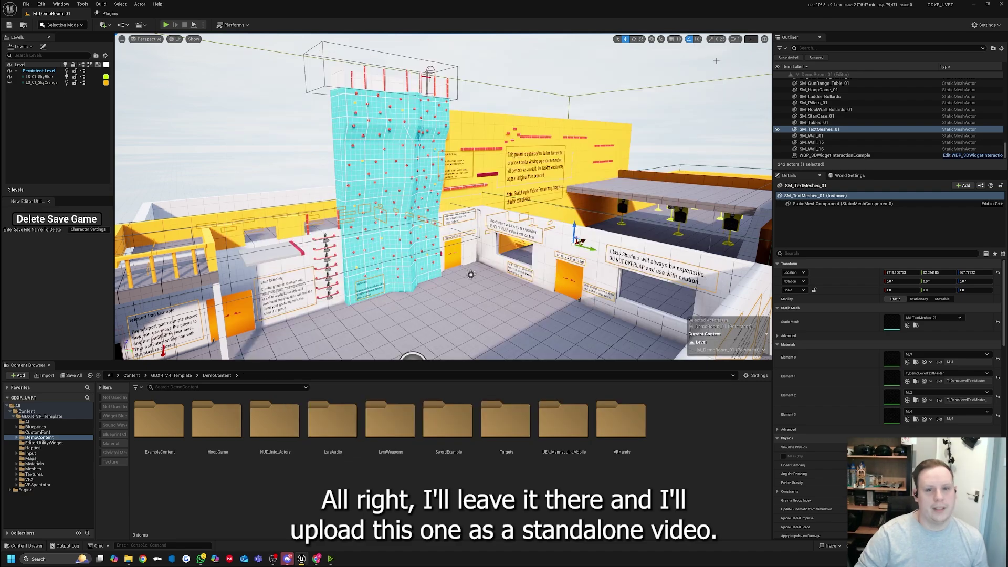
pyautogui.moveTo(444, 197); pyautogui.dragTo(362, 202, button='right')
pyautogui.moveTo(533, 227); pyautogui.dragTo(609, 230, button='right')
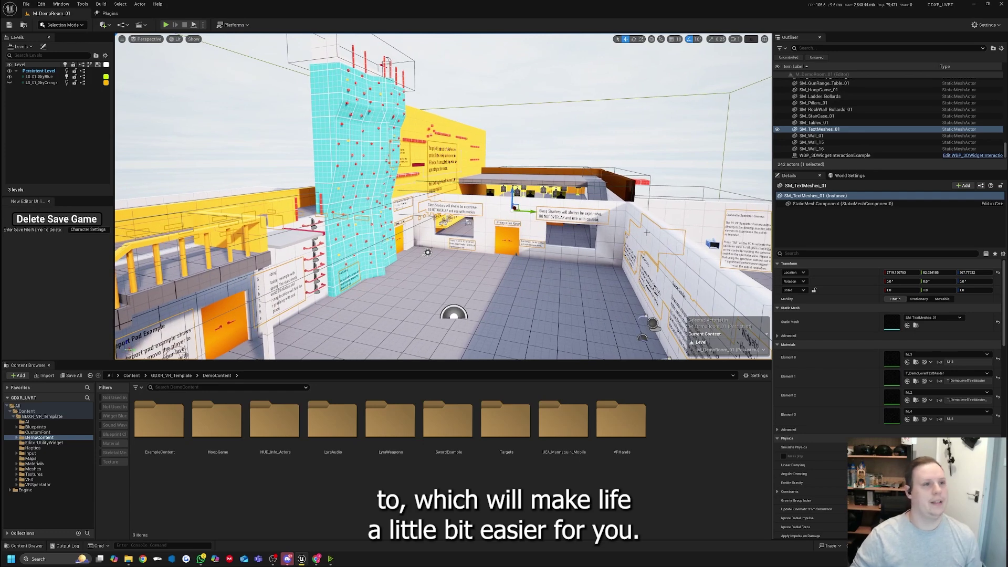